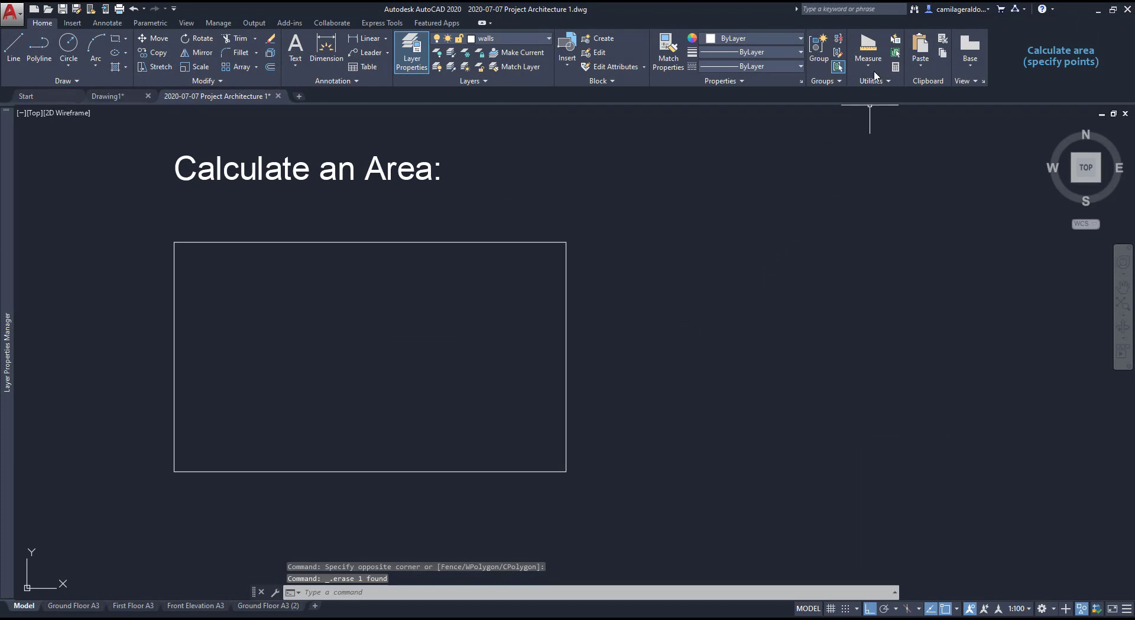
Step: Measure the rectangle from its four corners: area 24973588, perimeter 20711
{"action": "left_click", "coordinate": [873, 61]}
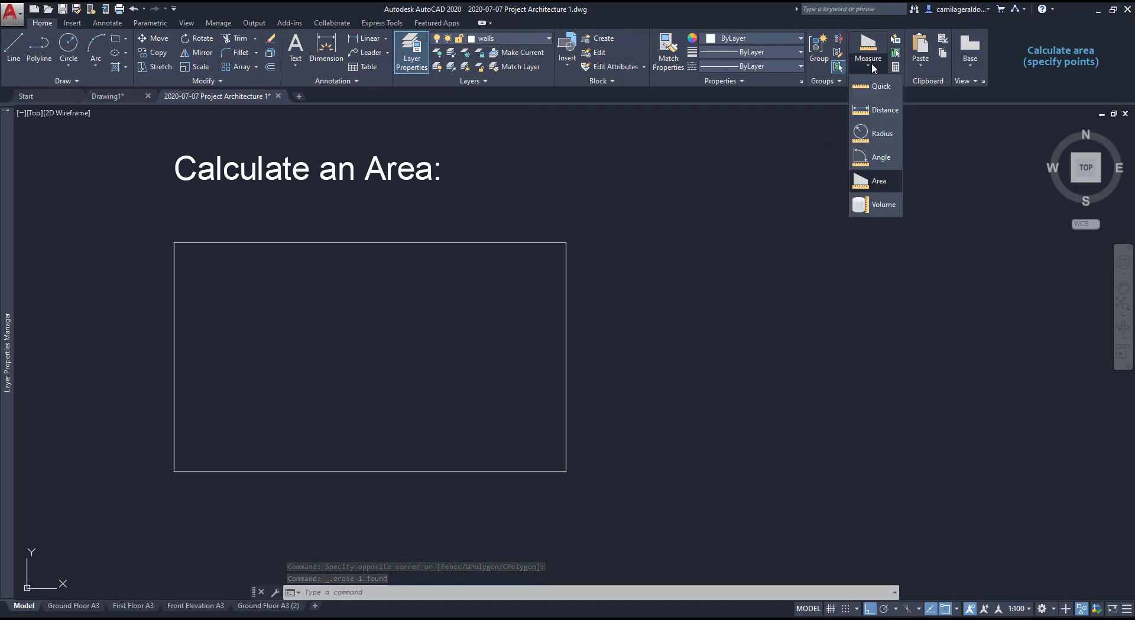
{"action": "left_click", "coordinate": [881, 182]}
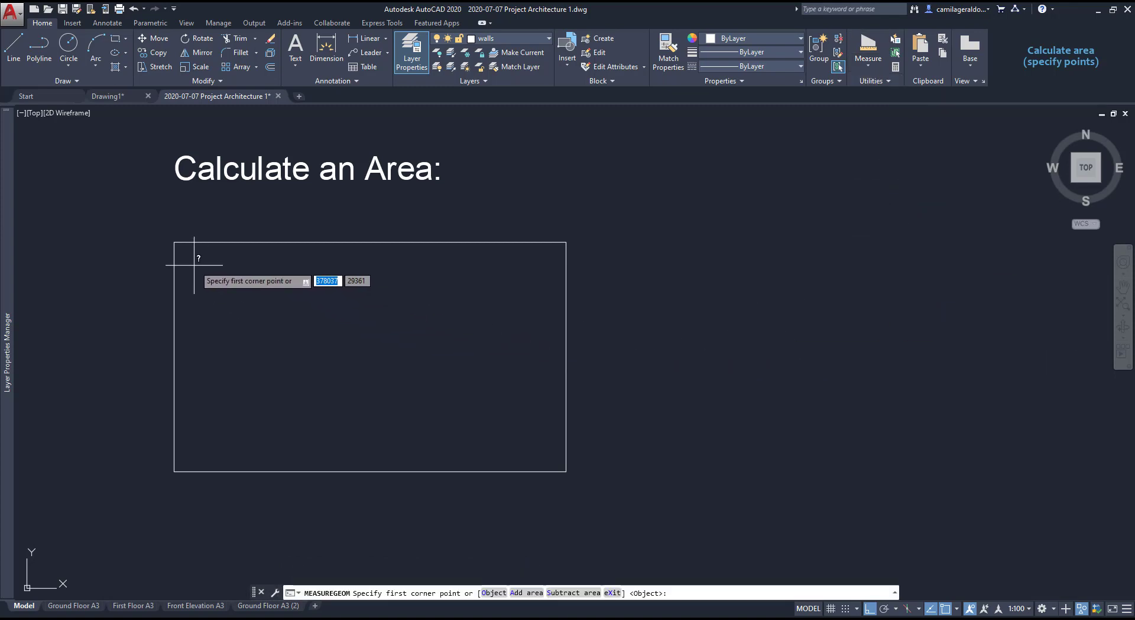
{"action": "left_click", "coordinate": [173, 242]}
{"action": "left_click", "coordinate": [567, 242]}
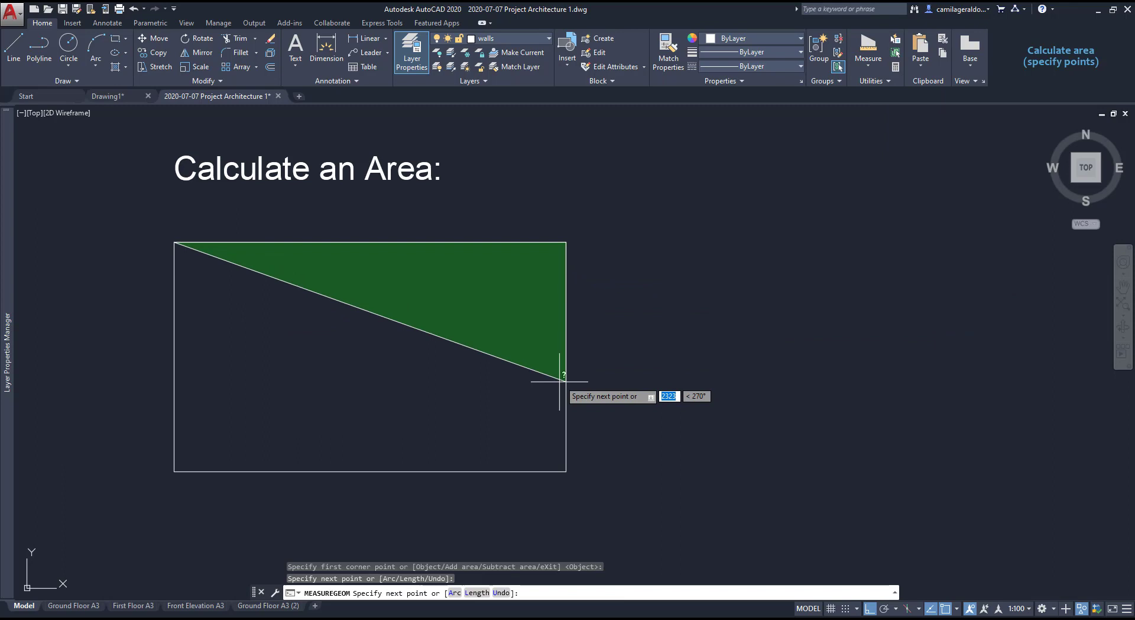
{"action": "left_click", "coordinate": [566, 471]}
{"action": "left_click", "coordinate": [173, 471]}
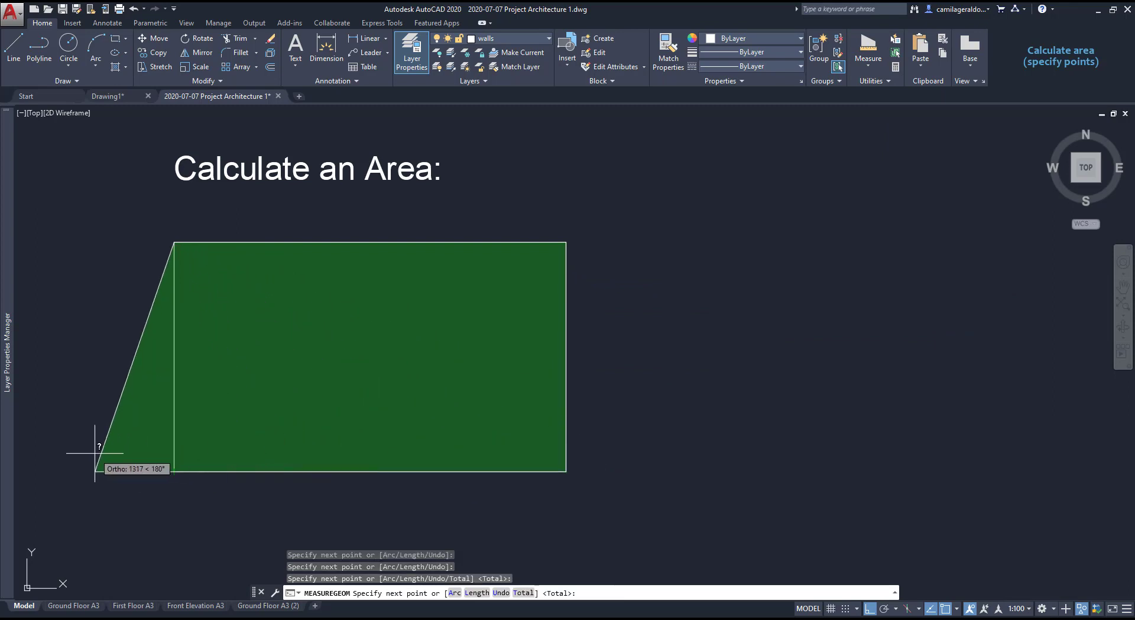
{"action": "key", "text": "Return"}
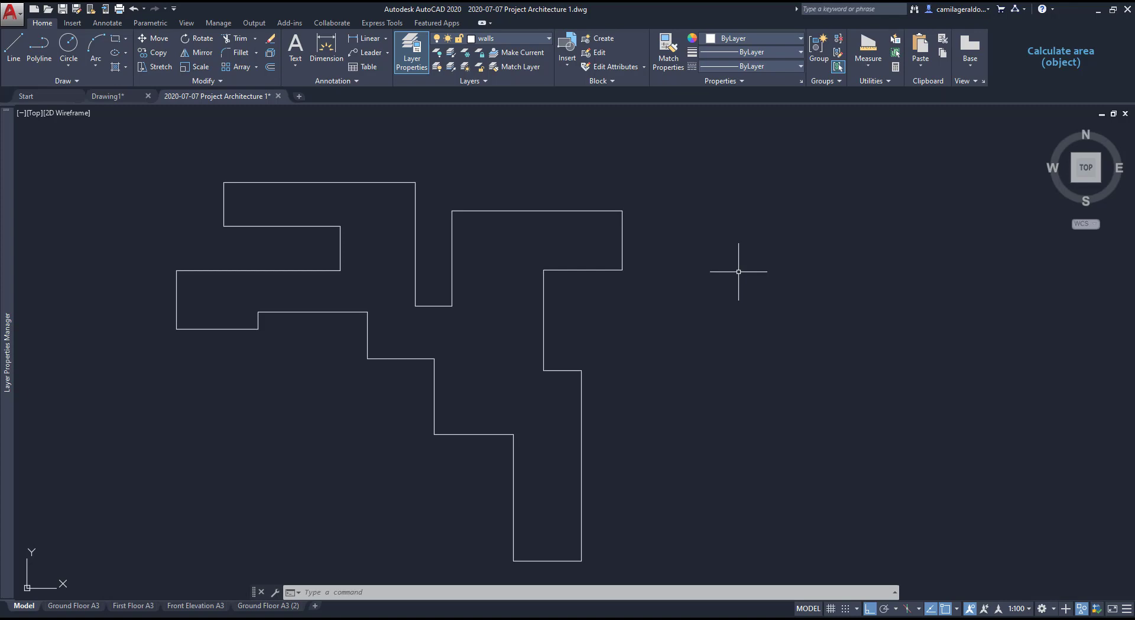
Step: Run AREA with the alias AA and pick each corner of the irregular wall outline in turn
{"action": "type", "text": "a"}
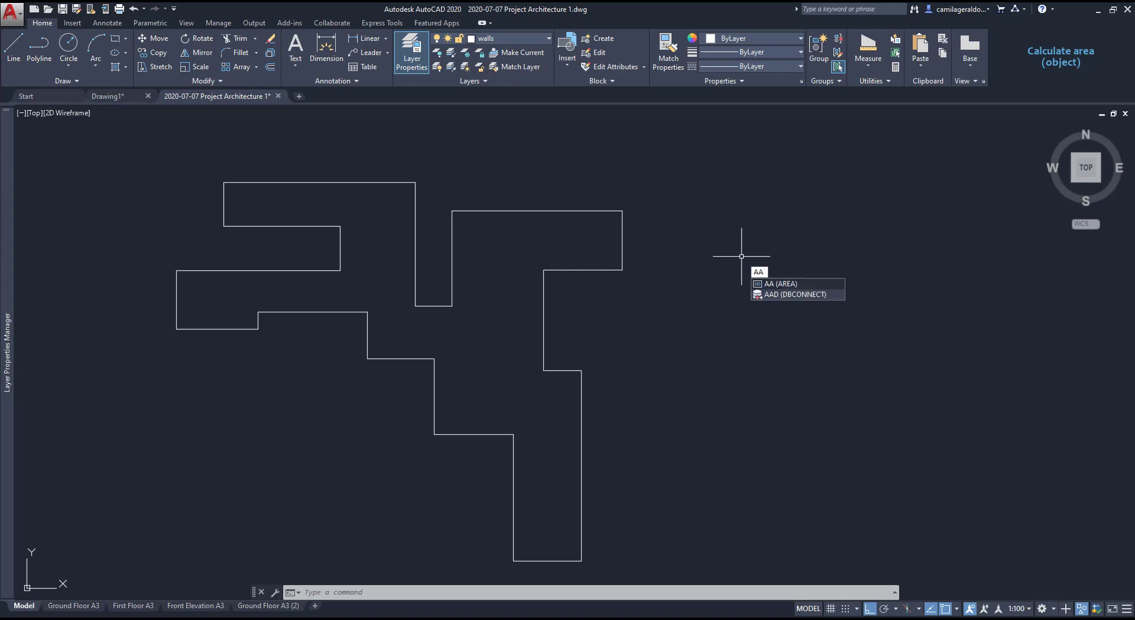
{"action": "key", "text": "Return"}
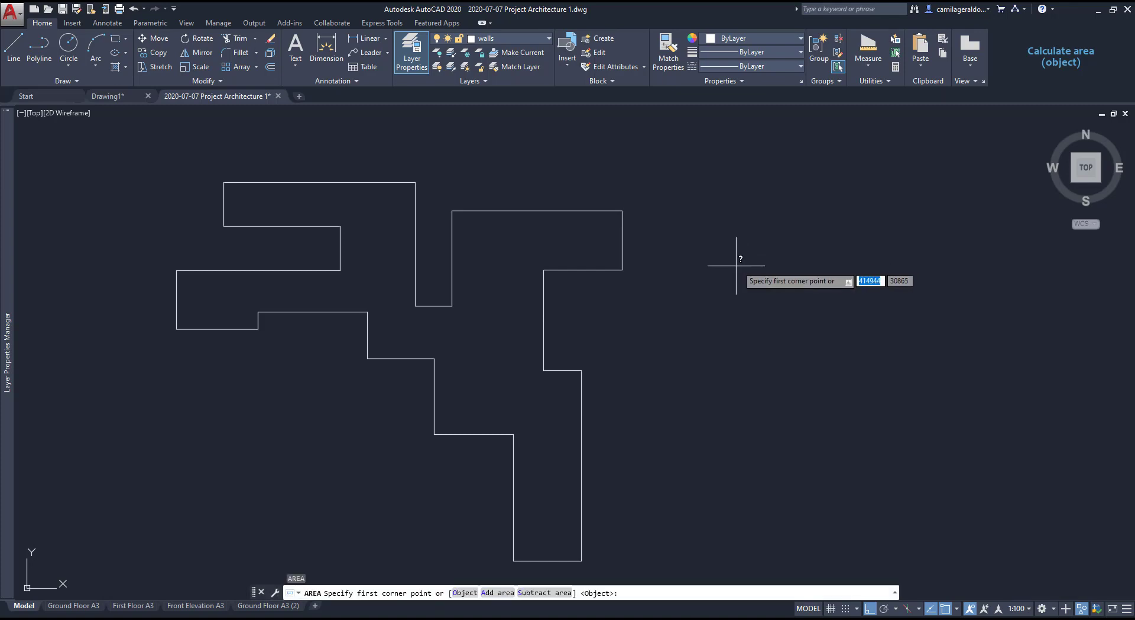
{"action": "left_click", "coordinate": [224, 182]}
{"action": "left_click", "coordinate": [415, 183]}
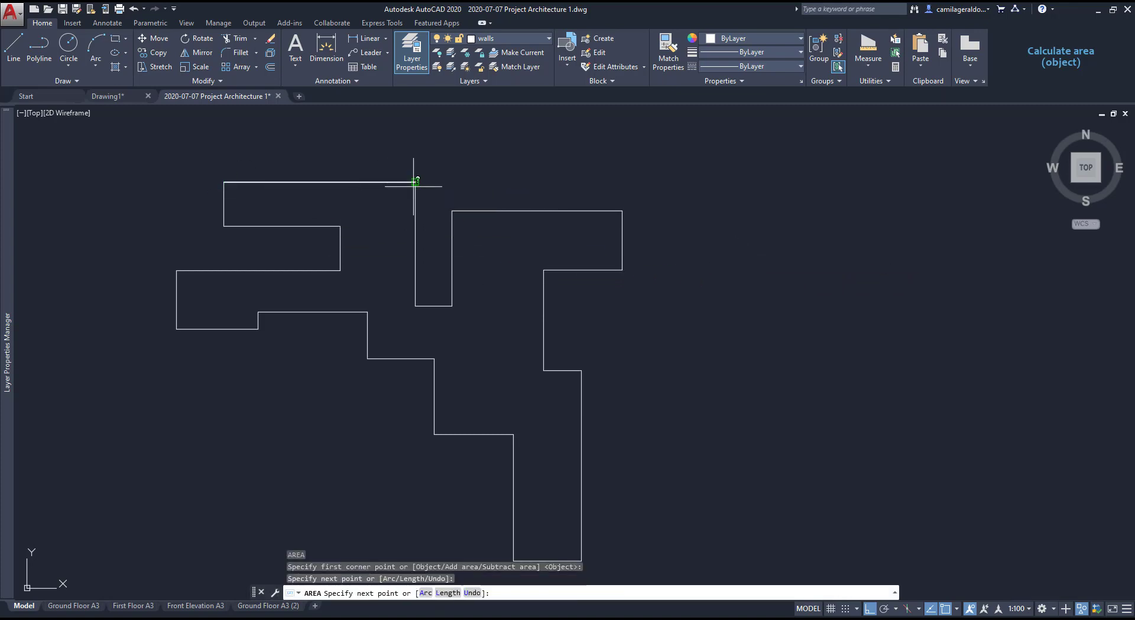
{"action": "left_click", "coordinate": [415, 306]}
{"action": "left_click", "coordinate": [452, 306]}
{"action": "left_click", "coordinate": [453, 210]}
{"action": "left_click", "coordinate": [622, 210]}
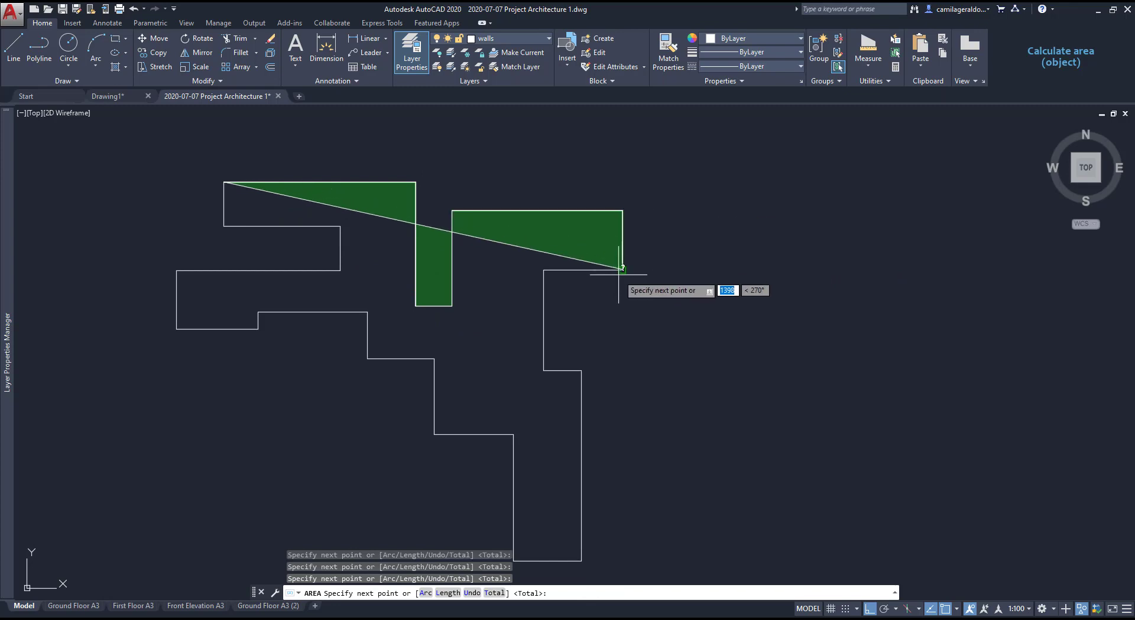
{"action": "left_click", "coordinate": [623, 270]}
{"action": "left_click", "coordinate": [543, 270]}
{"action": "left_click", "coordinate": [543, 370]}
{"action": "left_click", "coordinate": [582, 370]}
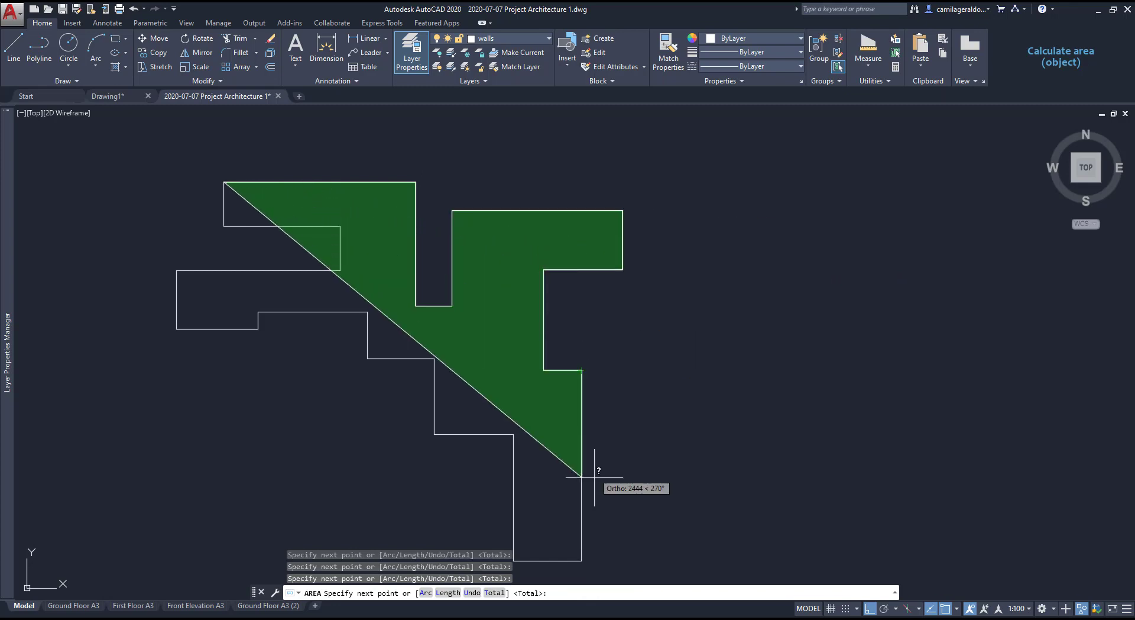
{"action": "left_click", "coordinate": [582, 561]}
{"action": "left_click", "coordinate": [513, 561]}
{"action": "left_click", "coordinate": [513, 435]}
{"action": "left_click", "coordinate": [434, 435]}
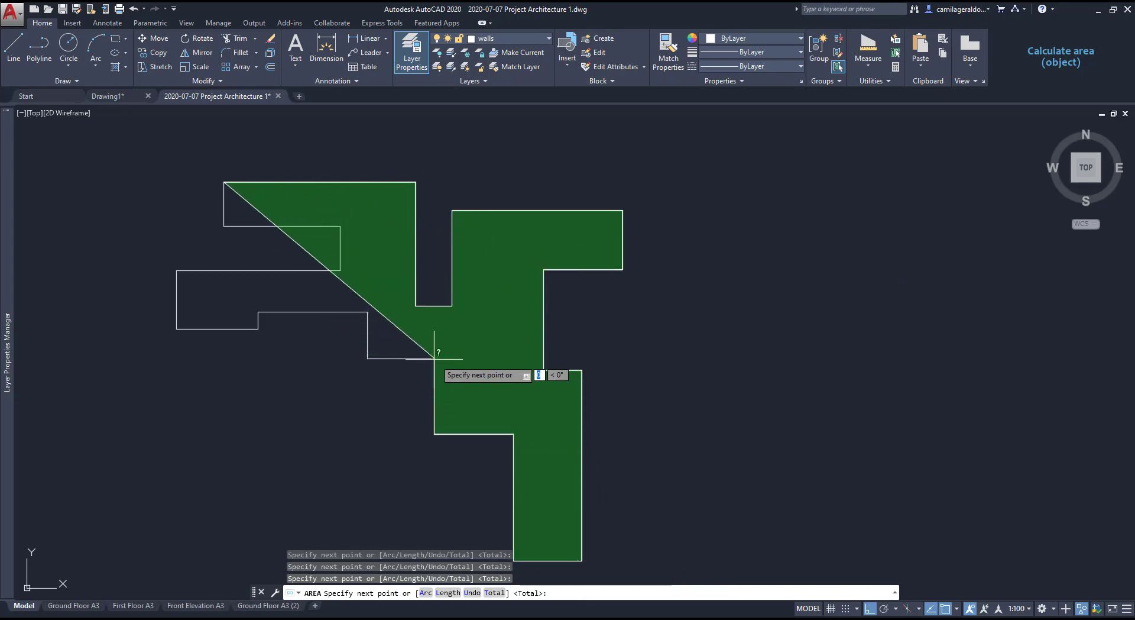
{"action": "left_click", "coordinate": [435, 359]}
{"action": "left_click", "coordinate": [368, 358]}
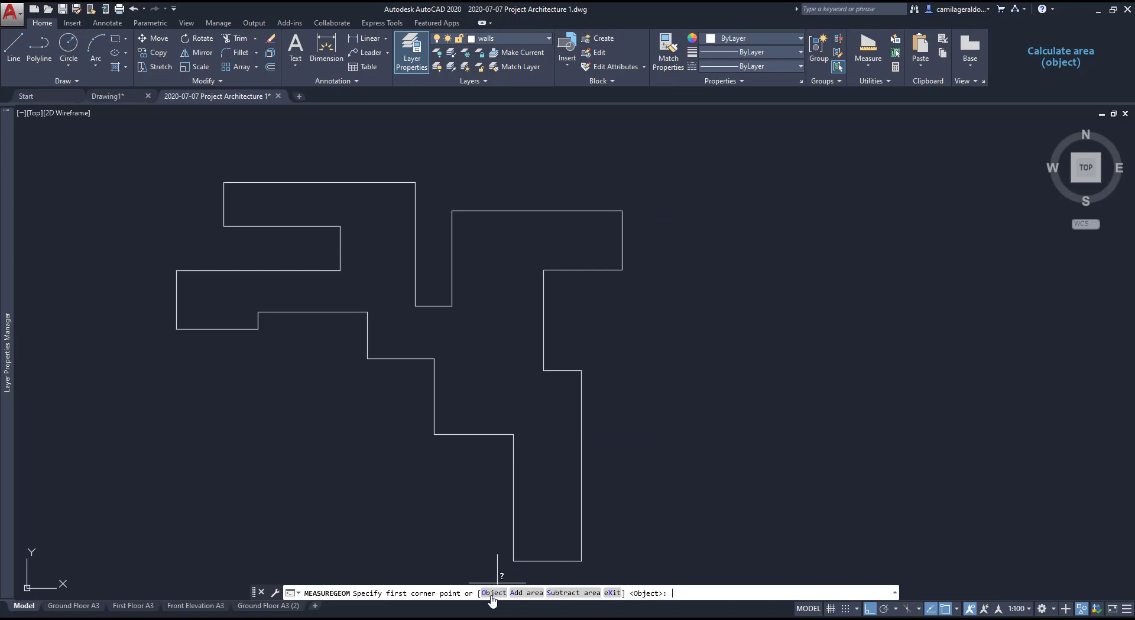
Step: Measure the irregular polyline as one object: area 36178741, length 51637
{"action": "left_click", "coordinate": [492, 593]}
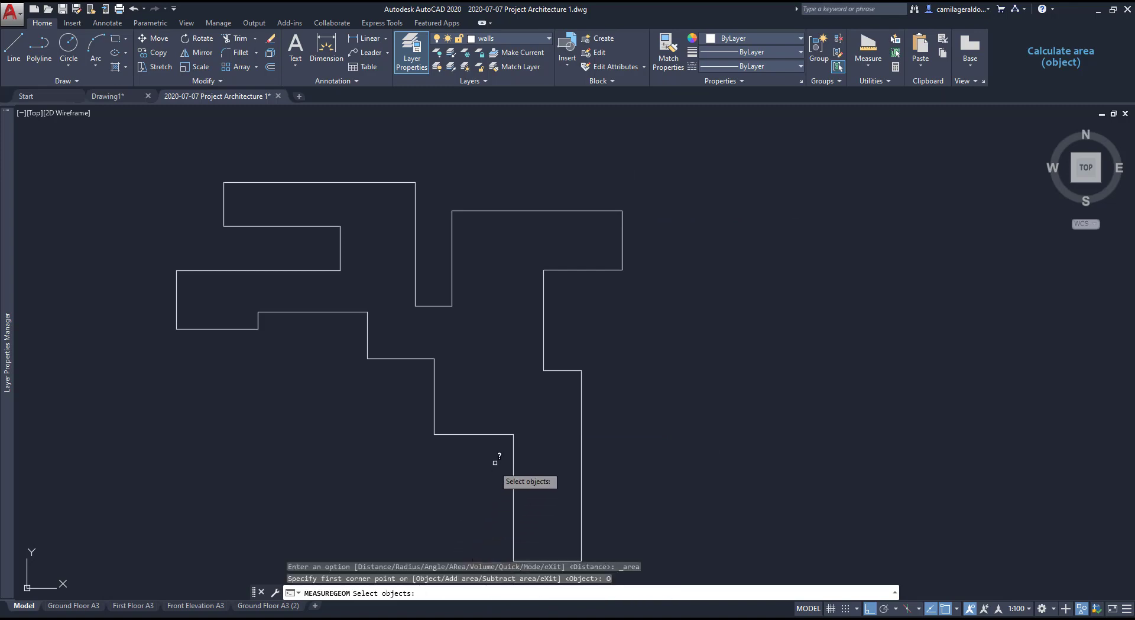
{"action": "left_click", "coordinate": [508, 433]}
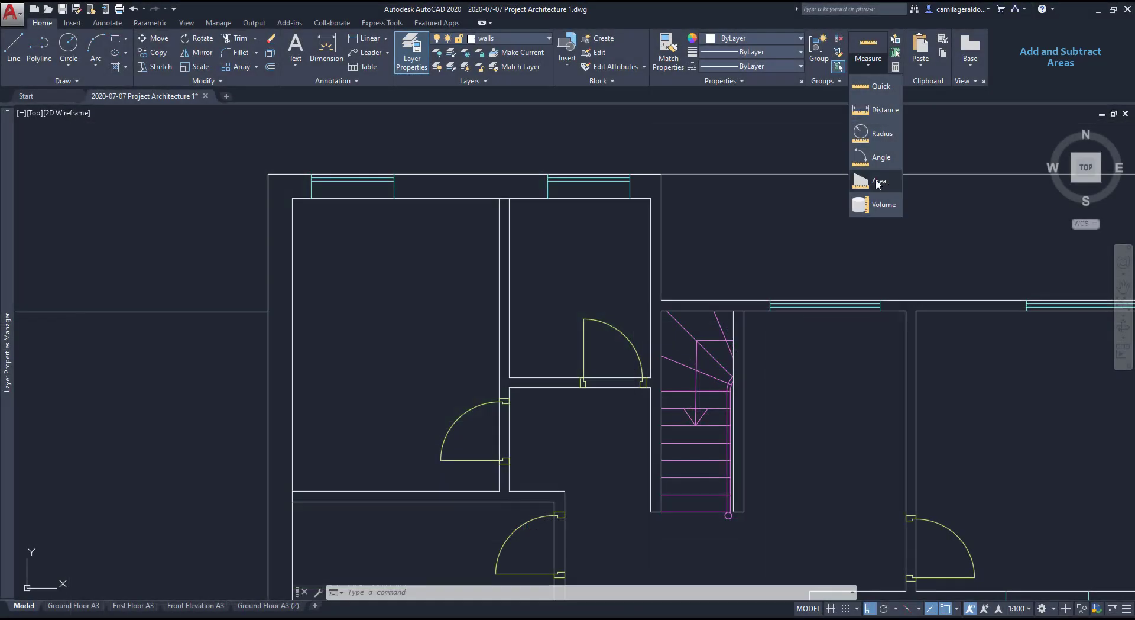
Step: Start an area measurement in Add mode and add the left room's four corners
{"action": "left_click", "coordinate": [869, 178]}
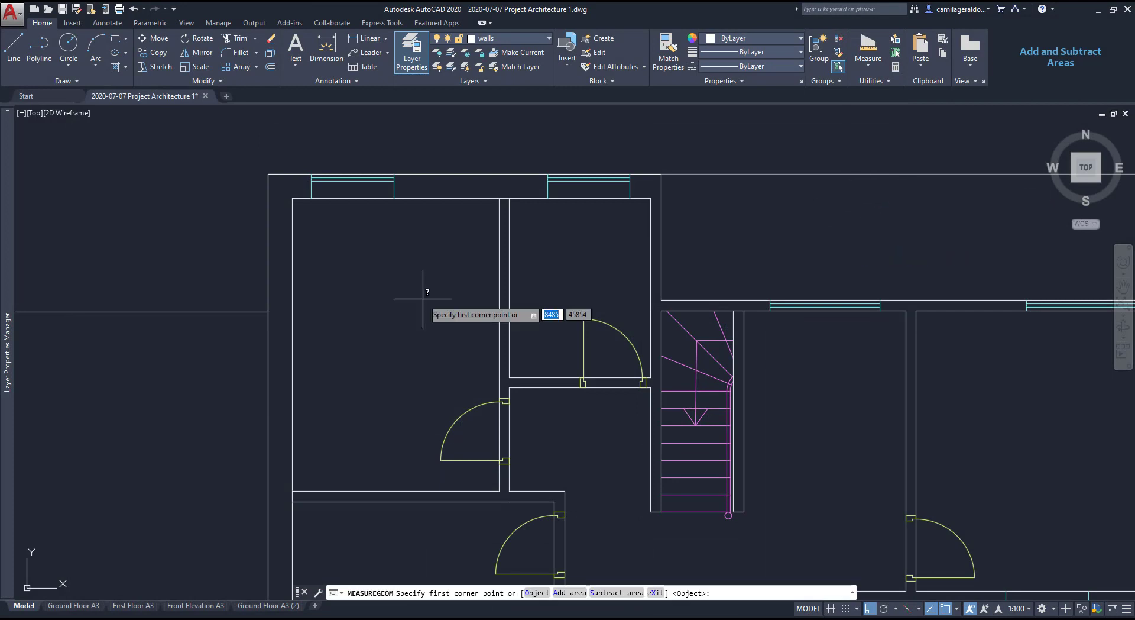
{"action": "type", "text": "A"}
{"action": "key", "text": "Return"}
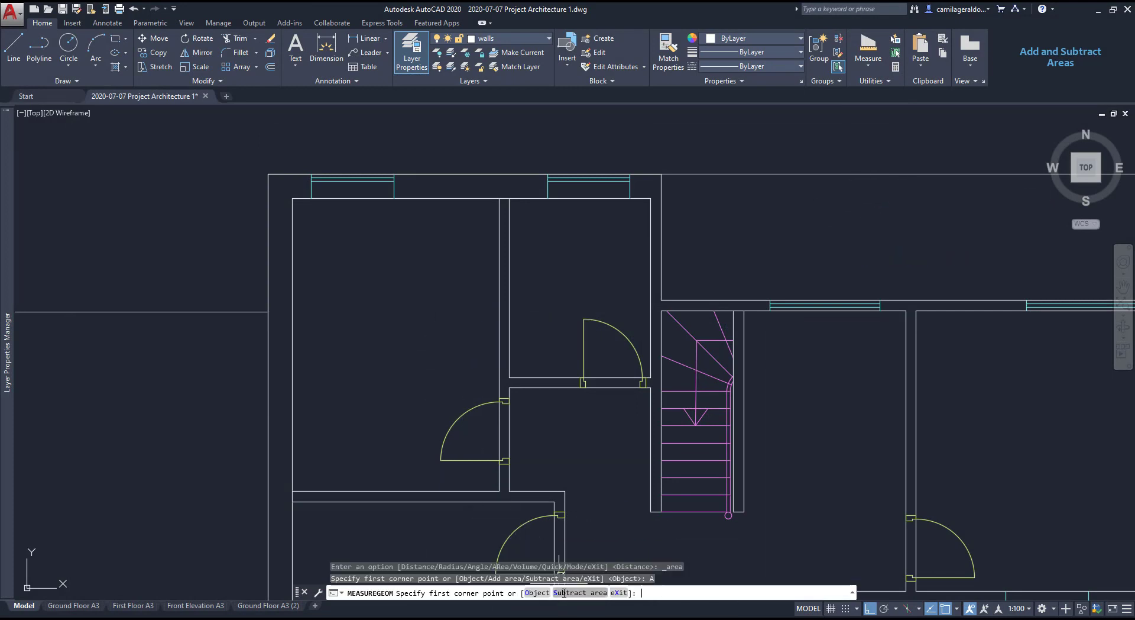
{"action": "left_click", "coordinate": [292, 197]}
{"action": "left_click", "coordinate": [499, 197]}
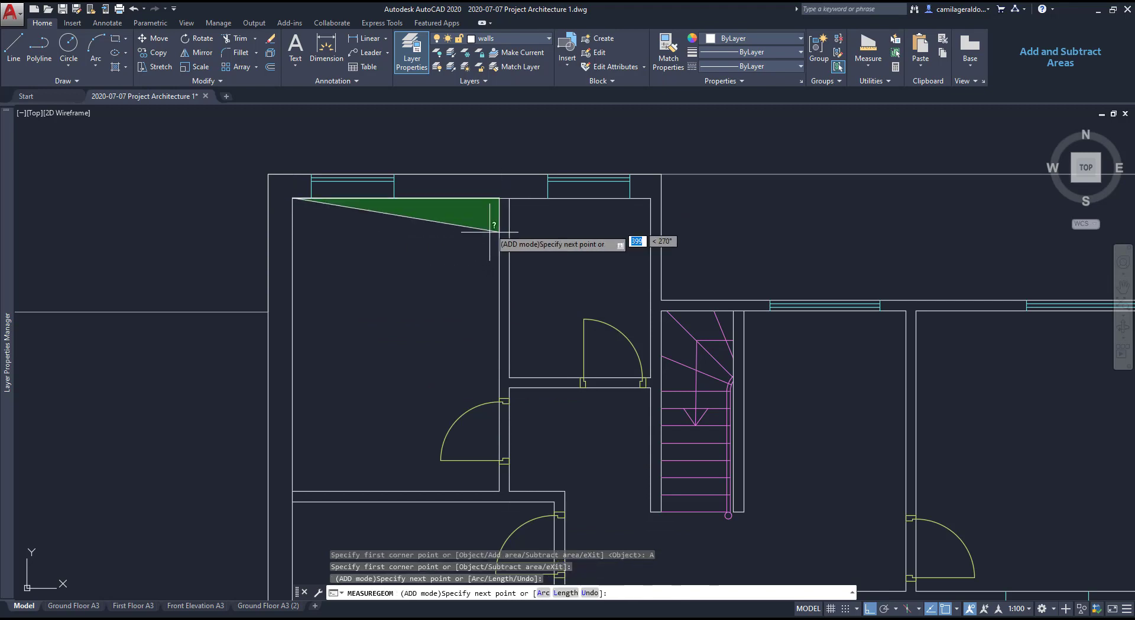
{"action": "left_click", "coordinate": [499, 491]}
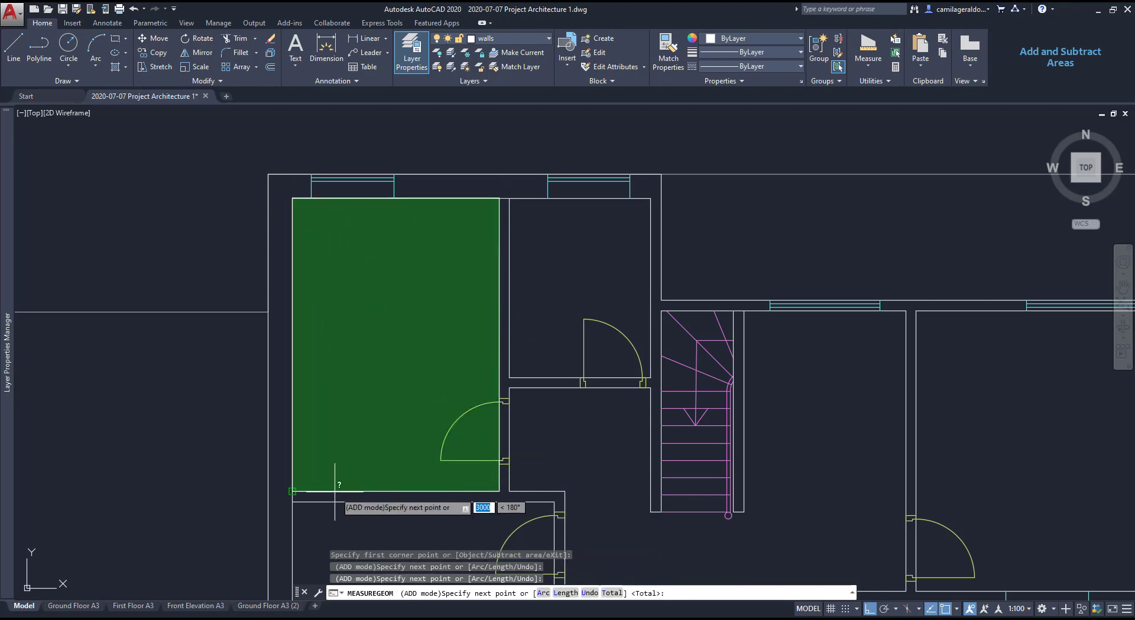
{"action": "left_click", "coordinate": [293, 491]}
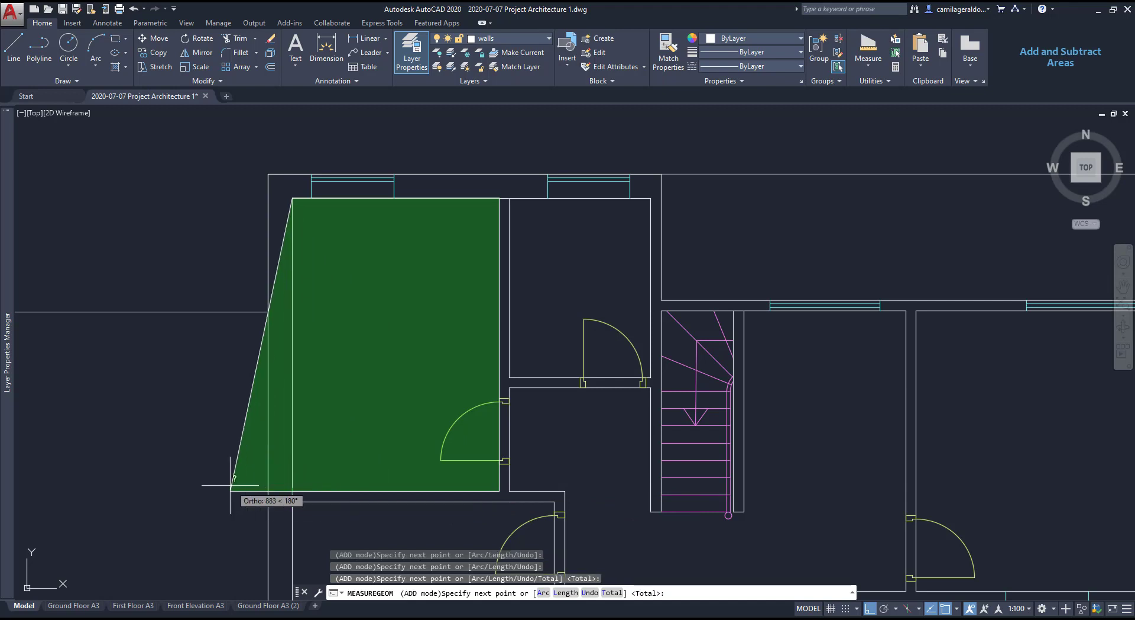
{"action": "key", "text": "Return"}
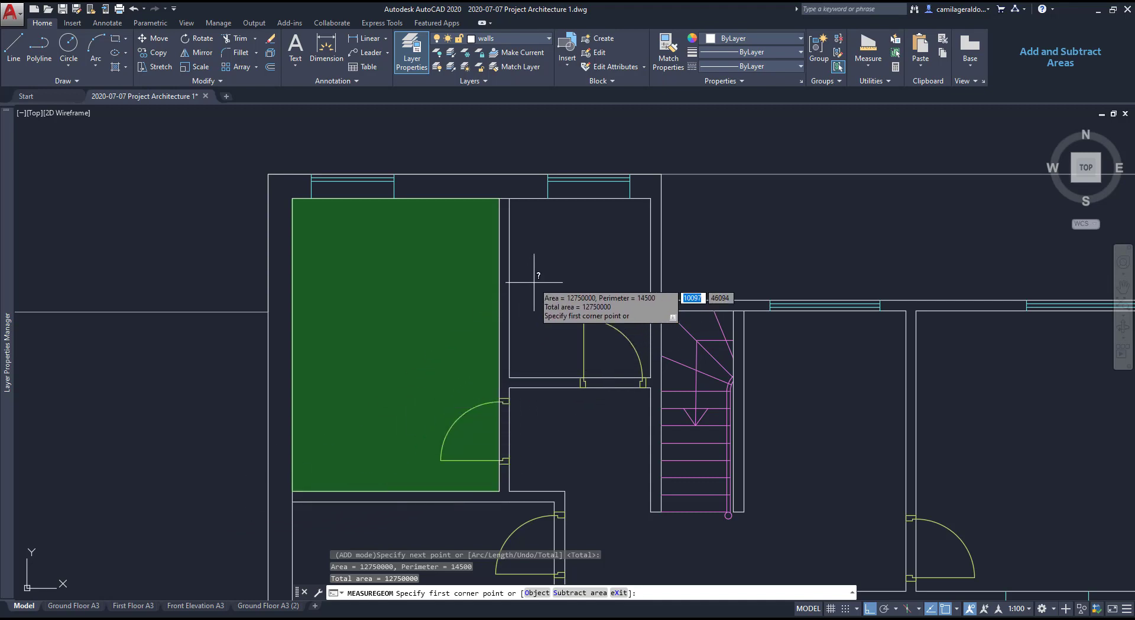
Step: Add the second room's four corners to the running area total
{"action": "left_click", "coordinate": [510, 198]}
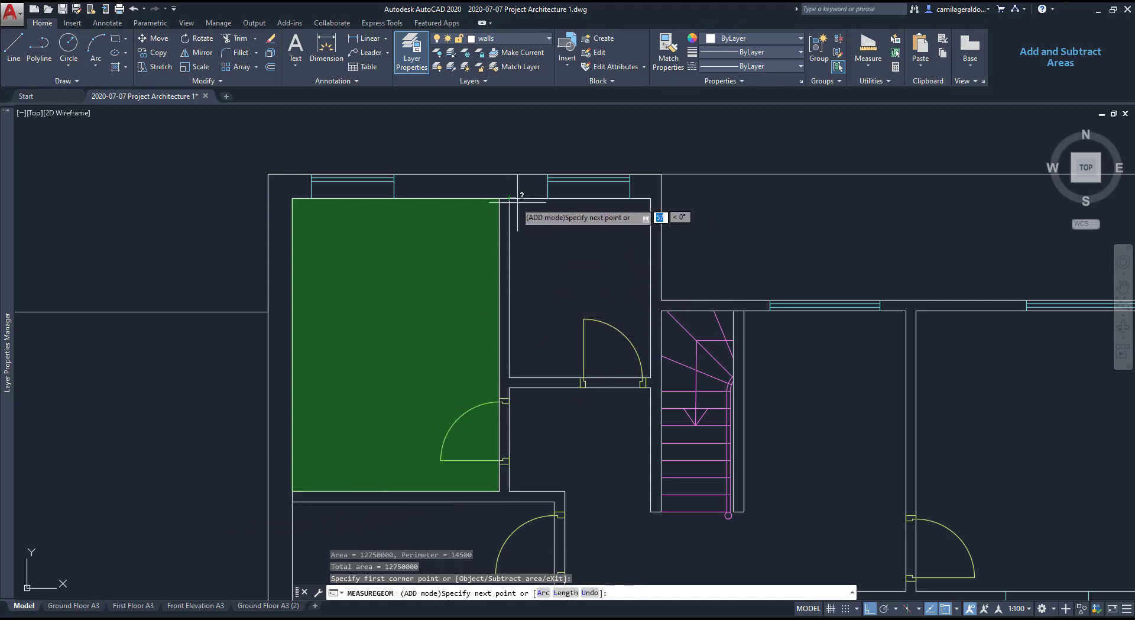
{"action": "left_click", "coordinate": [650, 198]}
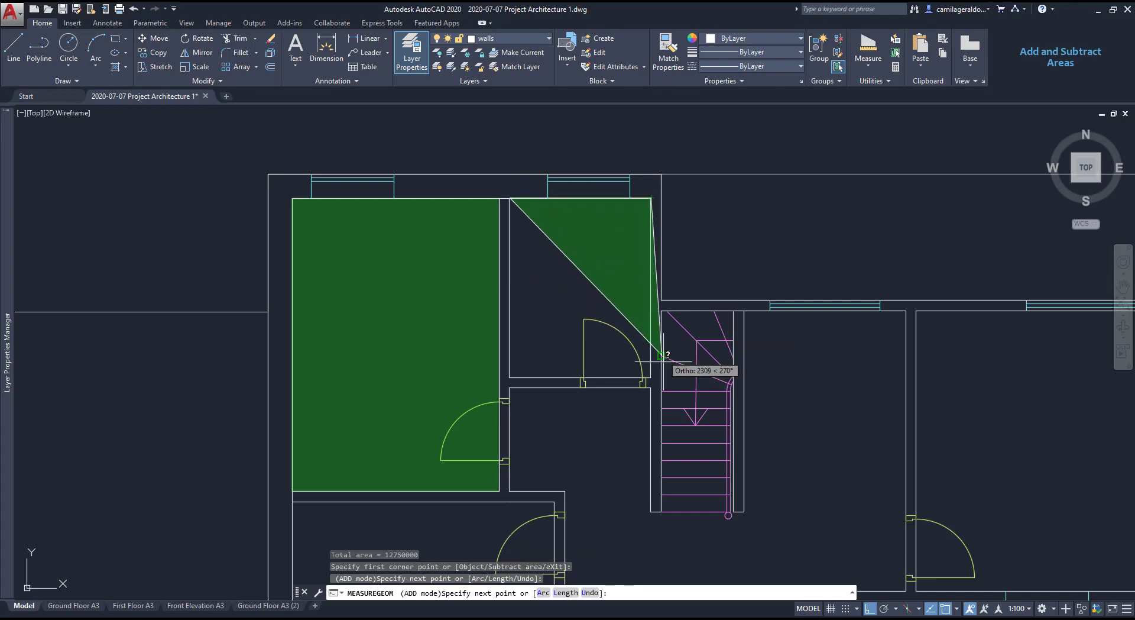
{"action": "scroll", "coordinate": [651, 362], "scroll_direction": "up", "scroll_amount": 5}
{"action": "left_click", "coordinate": [650, 377]}
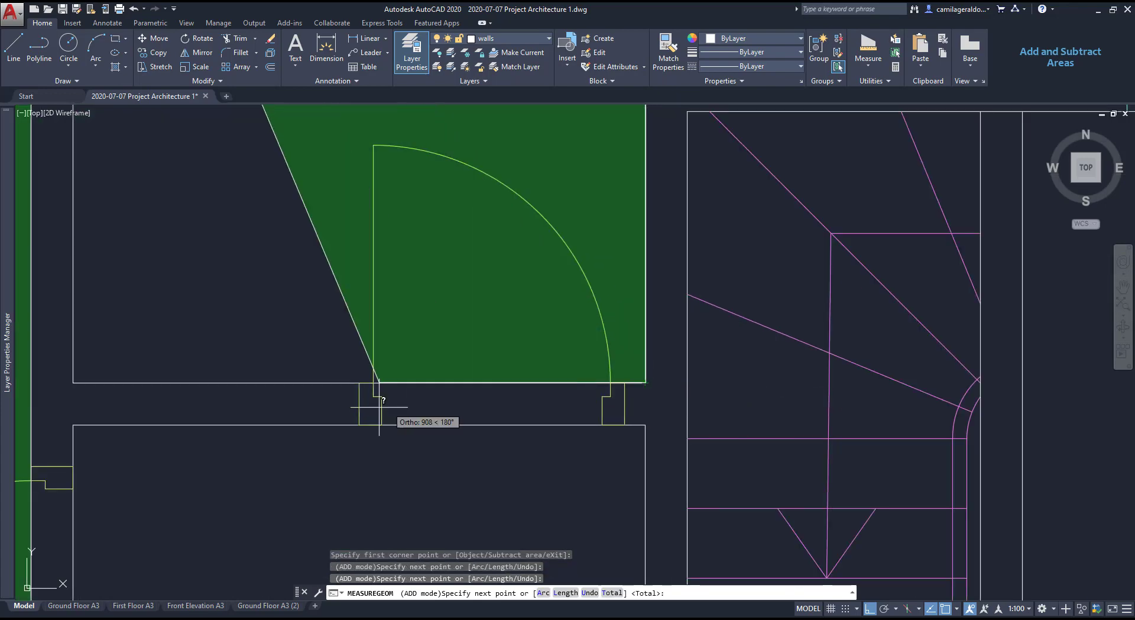
{"action": "left_click", "coordinate": [73, 382]}
{"action": "scroll", "coordinate": [173, 377], "scroll_direction": "down", "scroll_amount": 6}
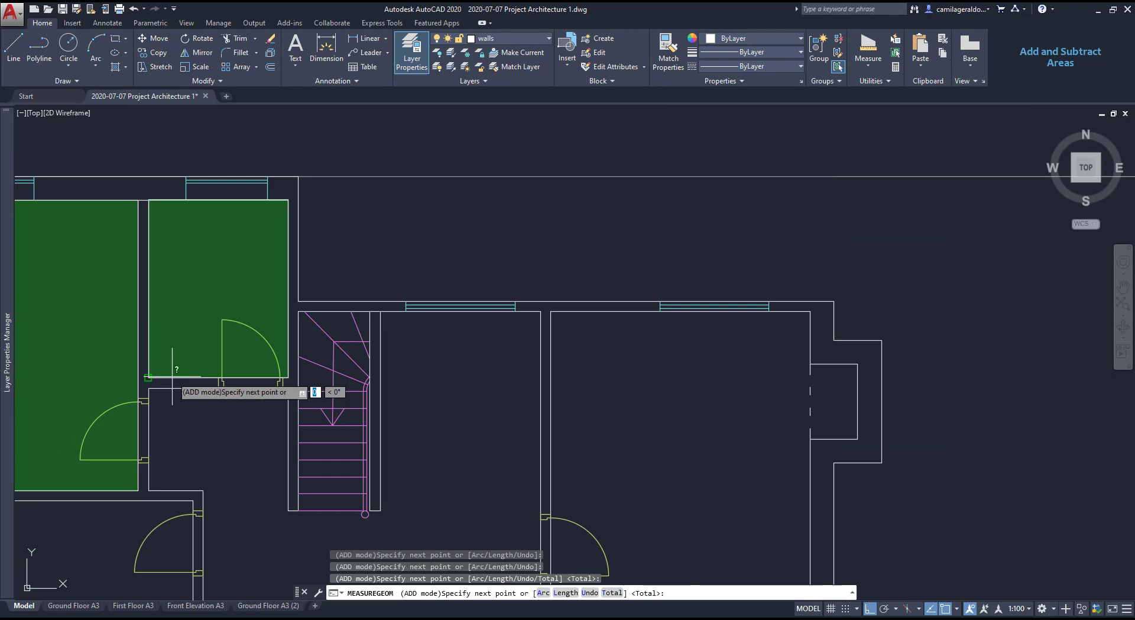
{"action": "key", "text": "Return"}
{"action": "scroll", "coordinate": [303, 430], "scroll_direction": "down", "scroll_amount": 3}
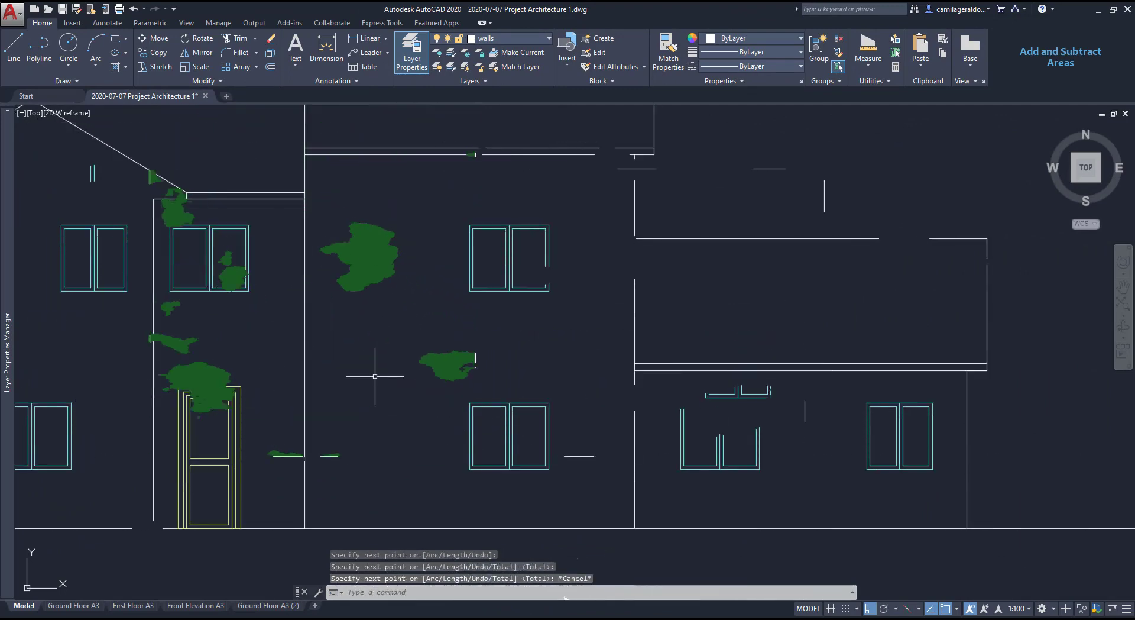
Step: Add the green wall's four corners to a new area total of 28350000
{"action": "type", "text": "AA"}
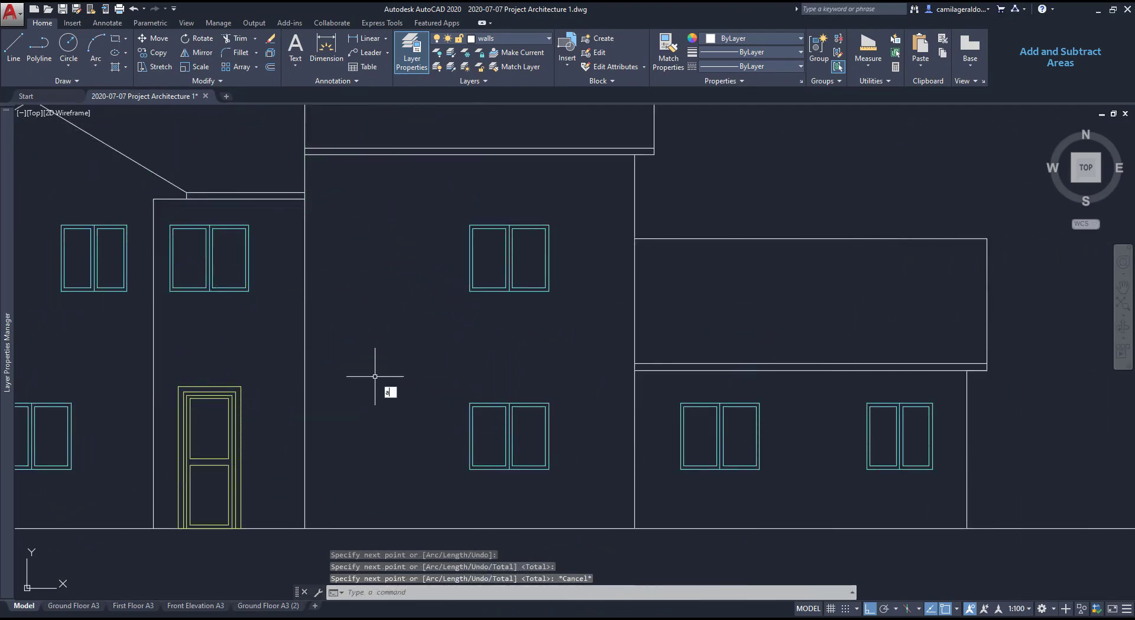
{"action": "key", "text": "Return"}
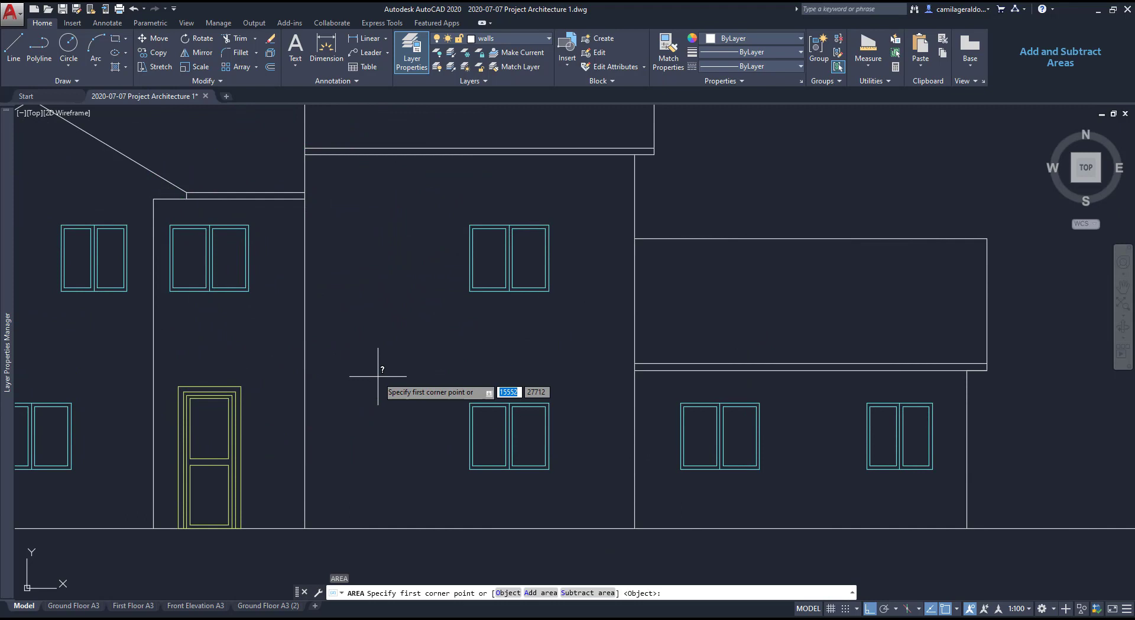
{"action": "left_click", "coordinate": [536, 593]}
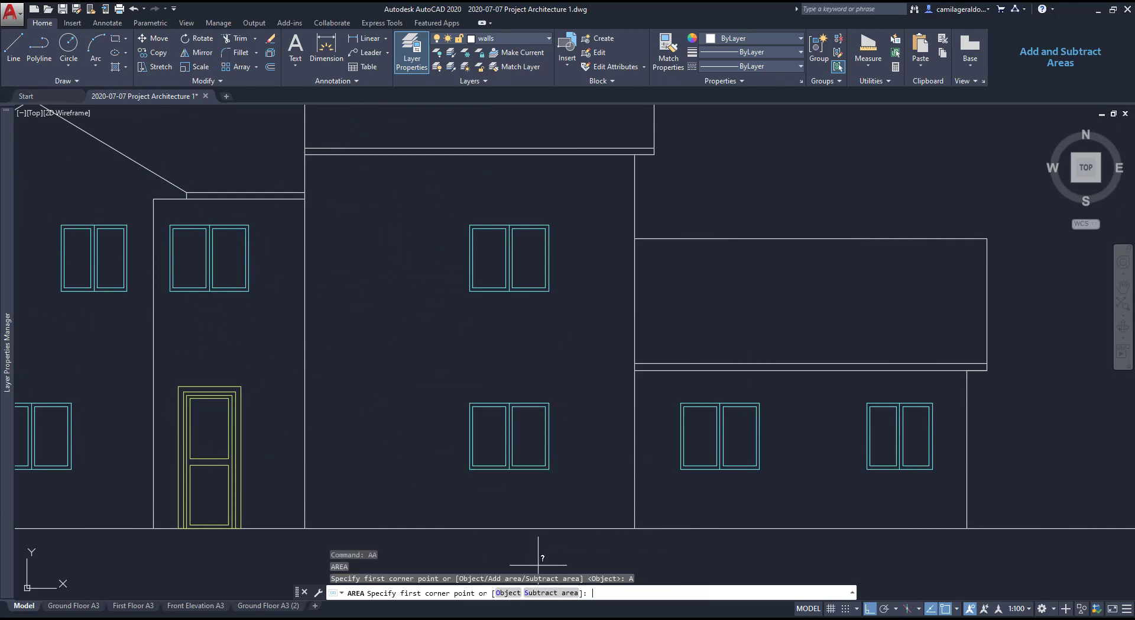
{"action": "left_click", "coordinate": [304, 154]}
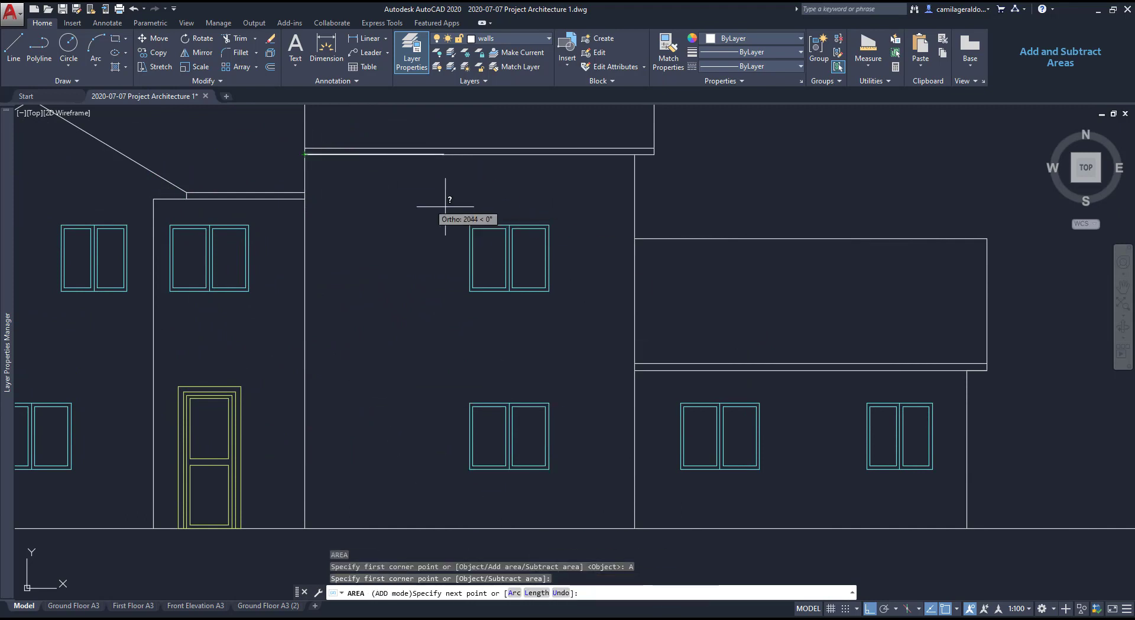
{"action": "left_click", "coordinate": [635, 154]}
{"action": "left_click", "coordinate": [634, 528]}
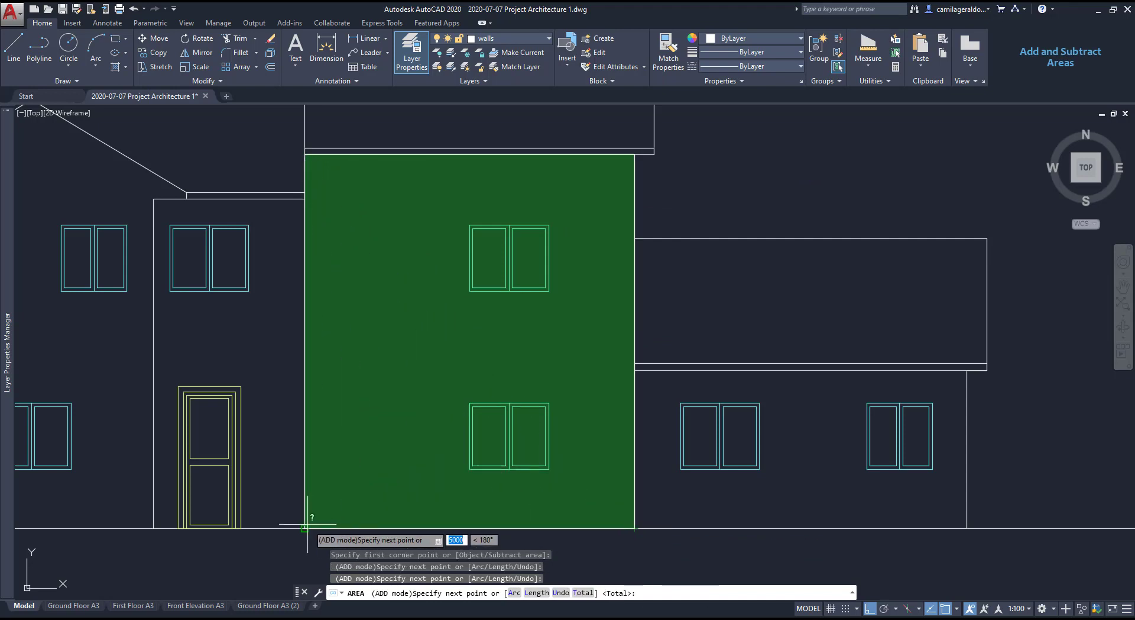
{"action": "left_click", "coordinate": [304, 527]}
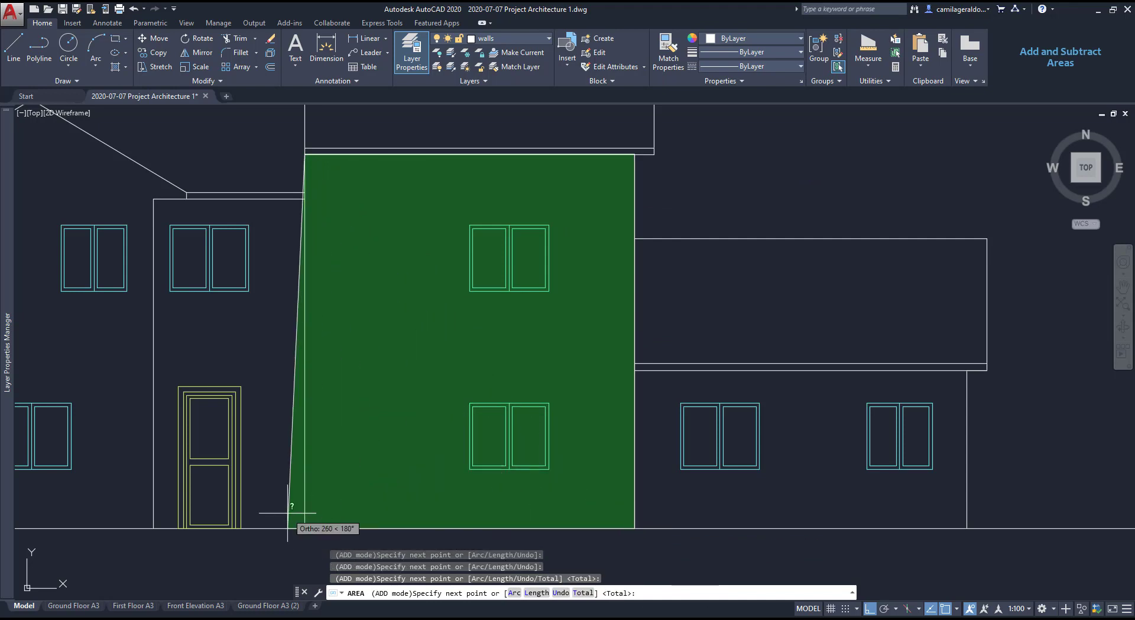
{"action": "key", "text": "Return"}
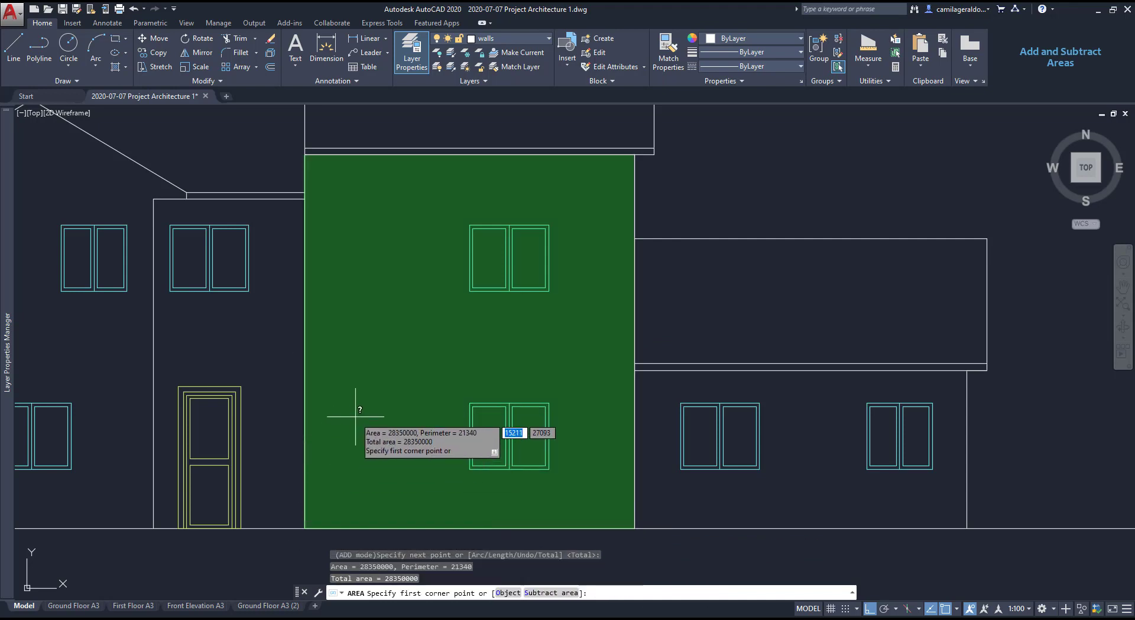
Step: Subtract the upper window's 1200000 area, leaving a total of 27150000
{"action": "left_click", "coordinate": [541, 592]}
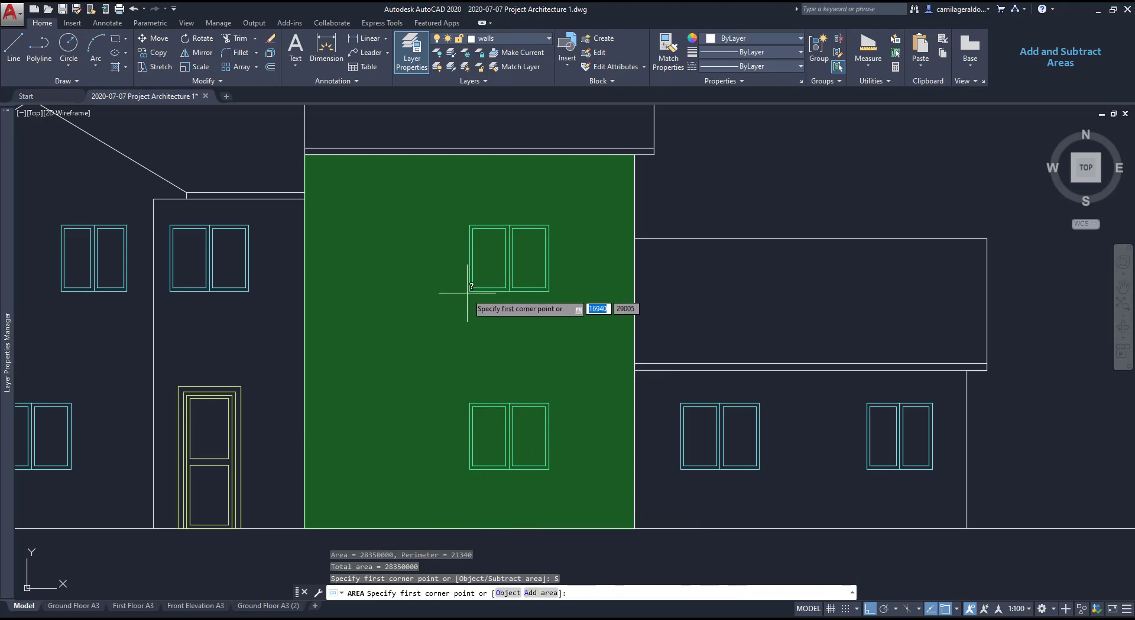
{"action": "left_click", "coordinate": [470, 291]}
{"action": "scroll", "coordinate": [533, 294], "scroll_direction": "up", "scroll_amount": 4}
{"action": "left_click", "coordinate": [571, 284]}
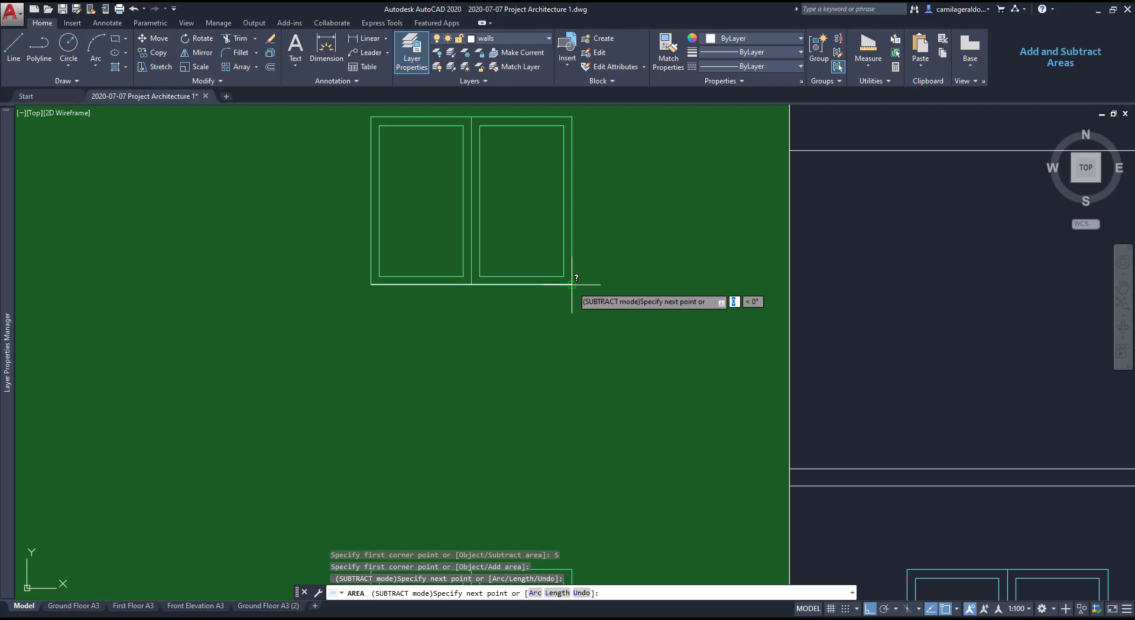
{"action": "left_click", "coordinate": [572, 117]}
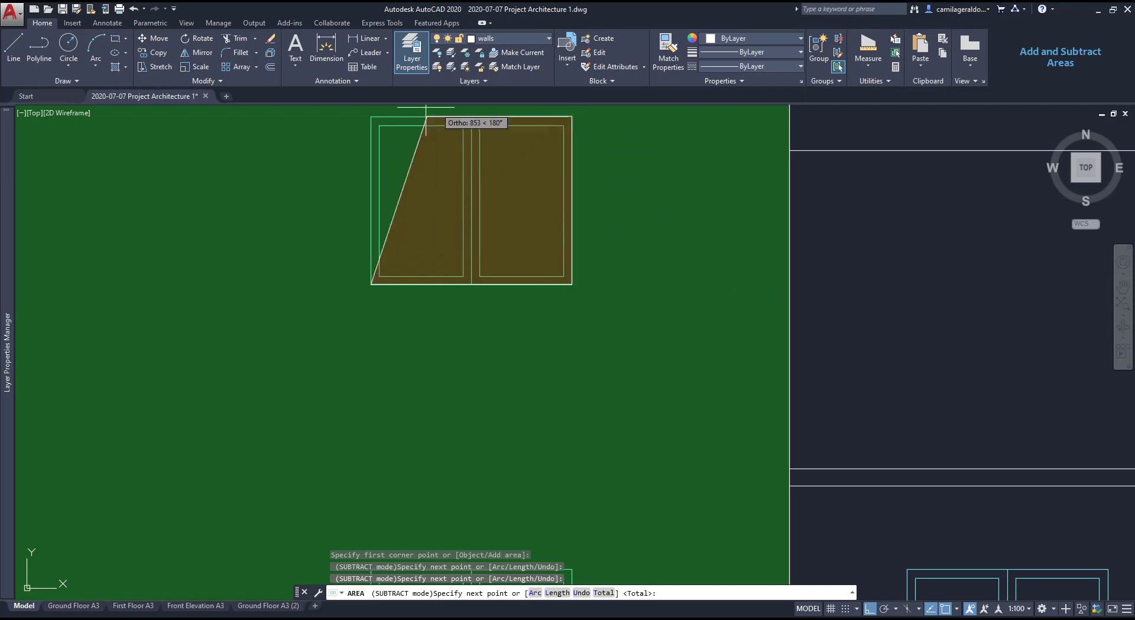
{"action": "left_click", "coordinate": [371, 117]}
{"action": "key", "text": "Return"}
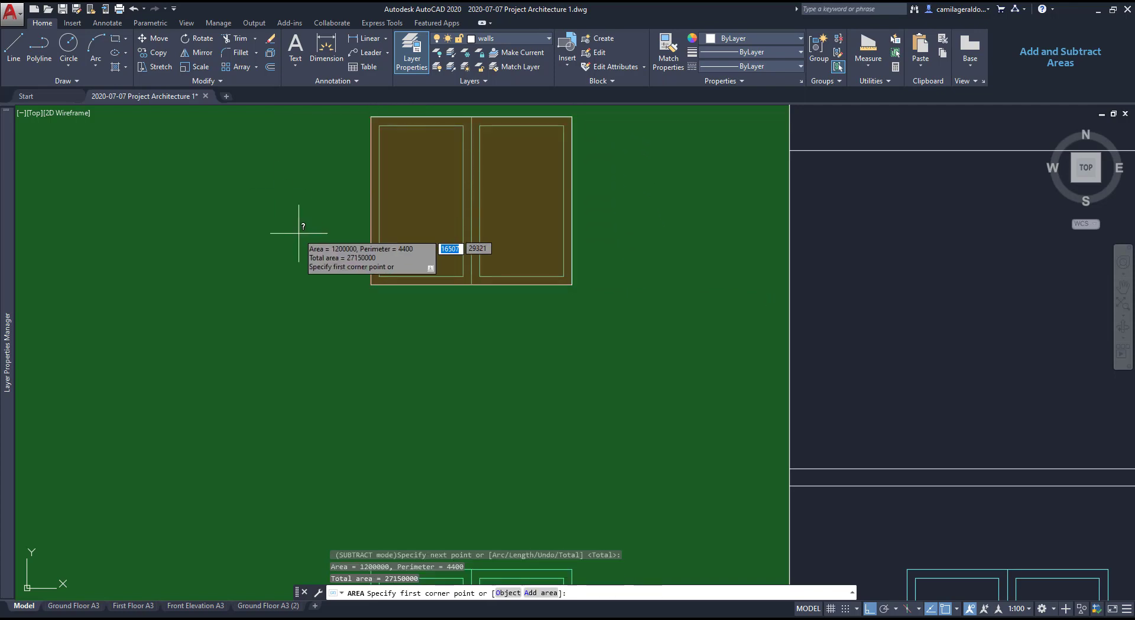
{"action": "scroll", "coordinate": [305, 245], "scroll_direction": "down", "scroll_amount": 4}
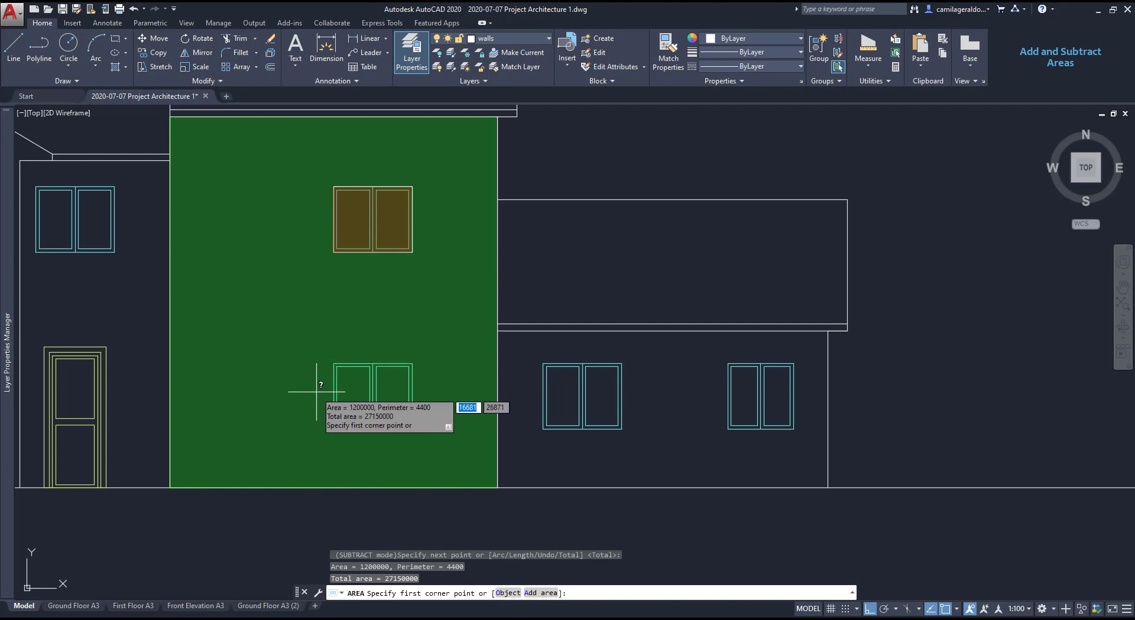
Step: Subtract the lower window's four corners from the wall area
{"action": "scroll", "coordinate": [354, 396], "scroll_direction": "up", "scroll_amount": 2}
{"action": "left_click", "coordinate": [320, 342]}
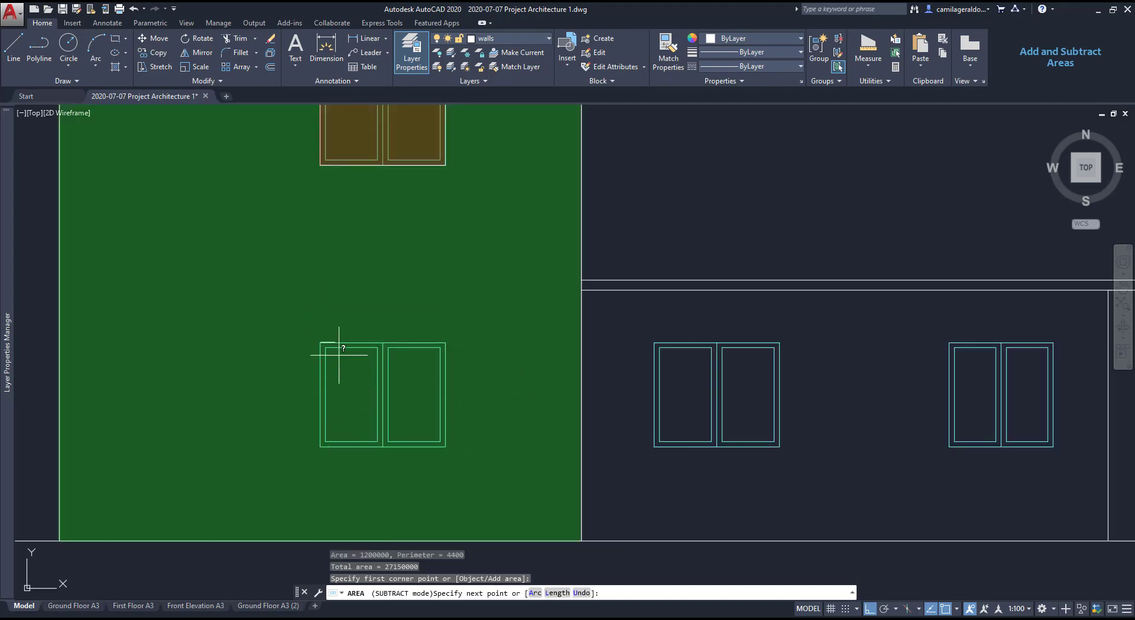
{"action": "left_click", "coordinate": [449, 343]}
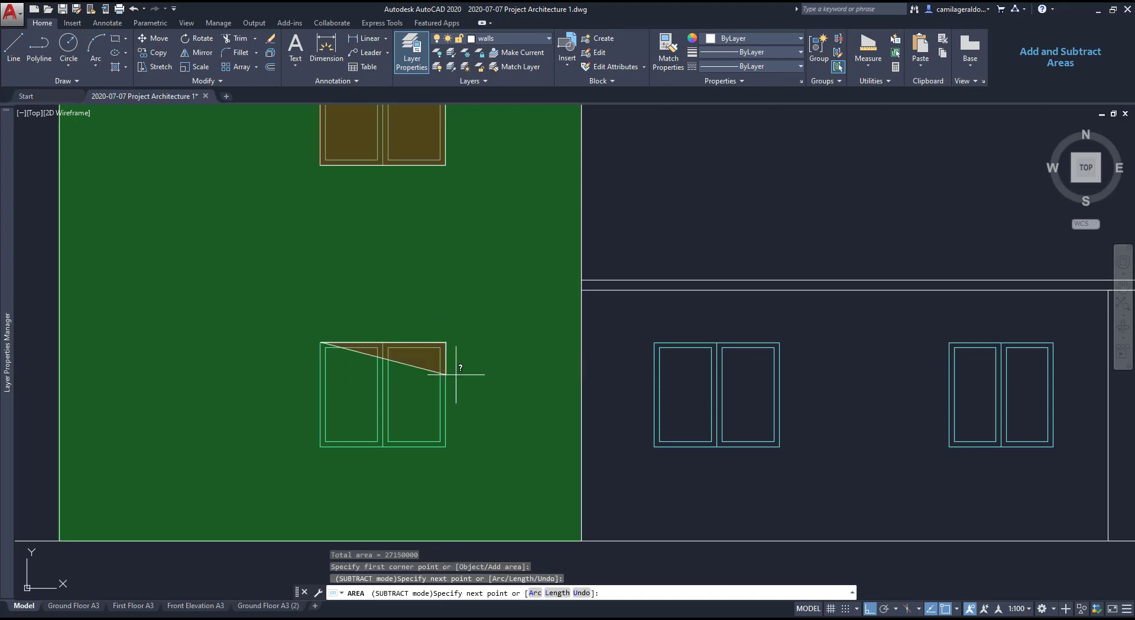
{"action": "left_click", "coordinate": [446, 446]}
{"action": "left_click", "coordinate": [320, 447]}
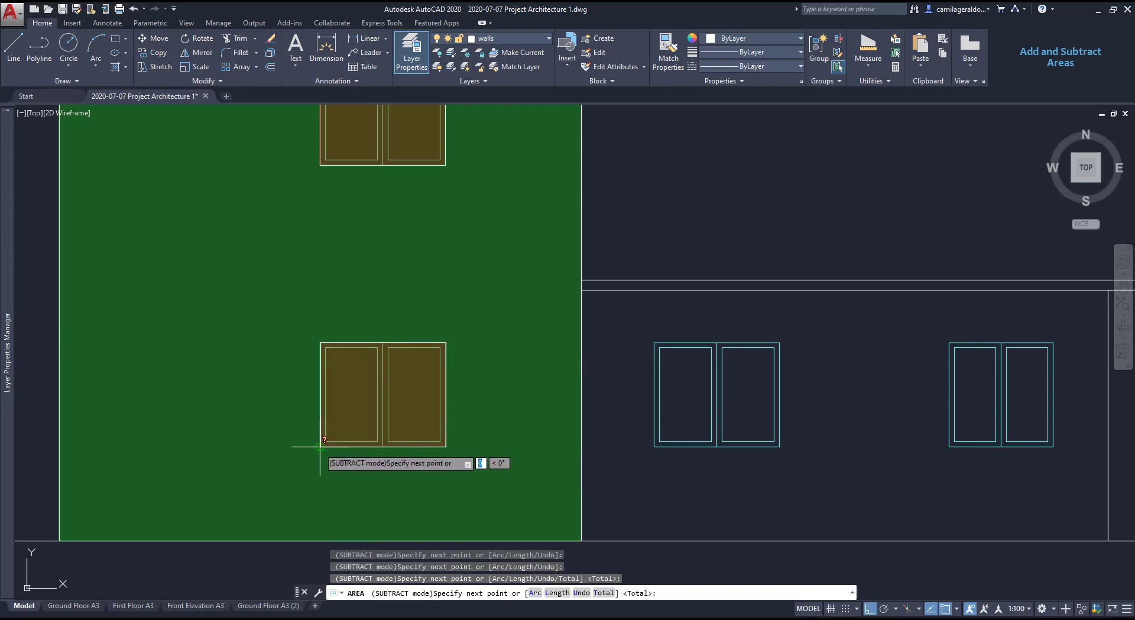
{"action": "key", "text": "Return"}
{"action": "scroll", "coordinate": [292, 316], "scroll_direction": "down", "scroll_amount": 2}
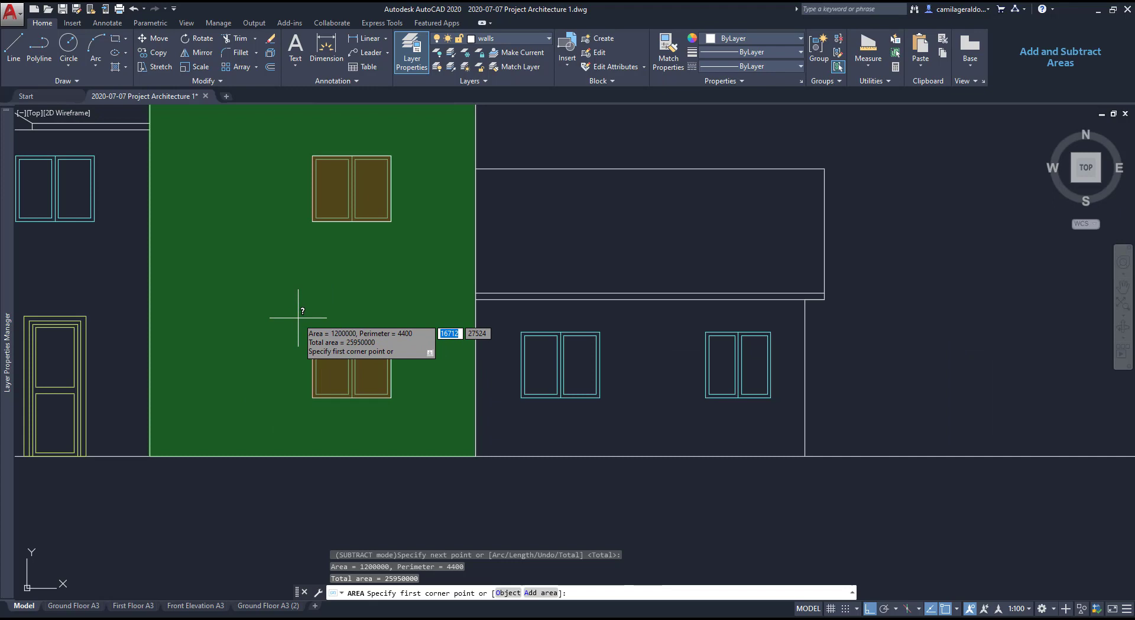
Step: Add the right-hand wing window back into the total, reaching 27150000
{"action": "left_click", "coordinate": [540, 592]}
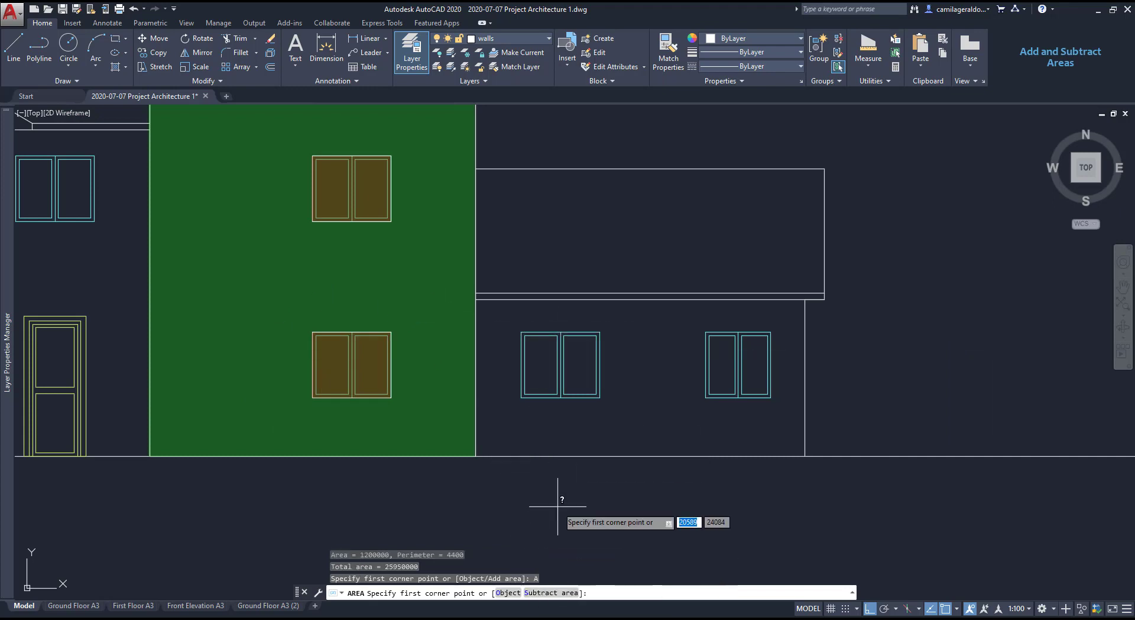
{"action": "left_click", "coordinate": [522, 396]}
{"action": "left_click", "coordinate": [600, 396]}
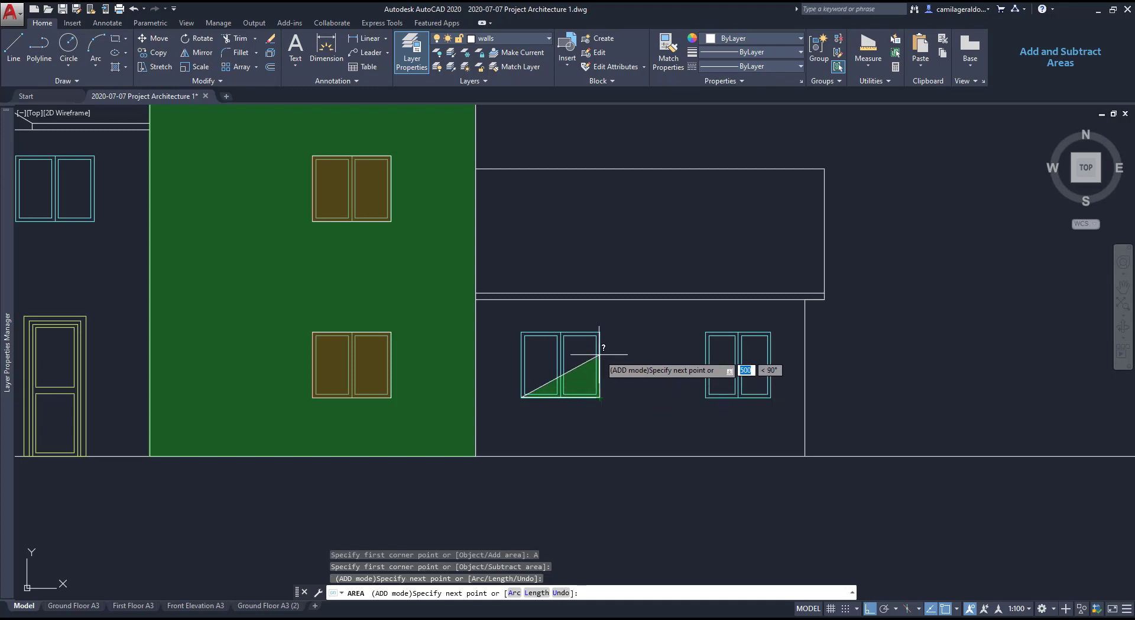
{"action": "left_click", "coordinate": [600, 332]}
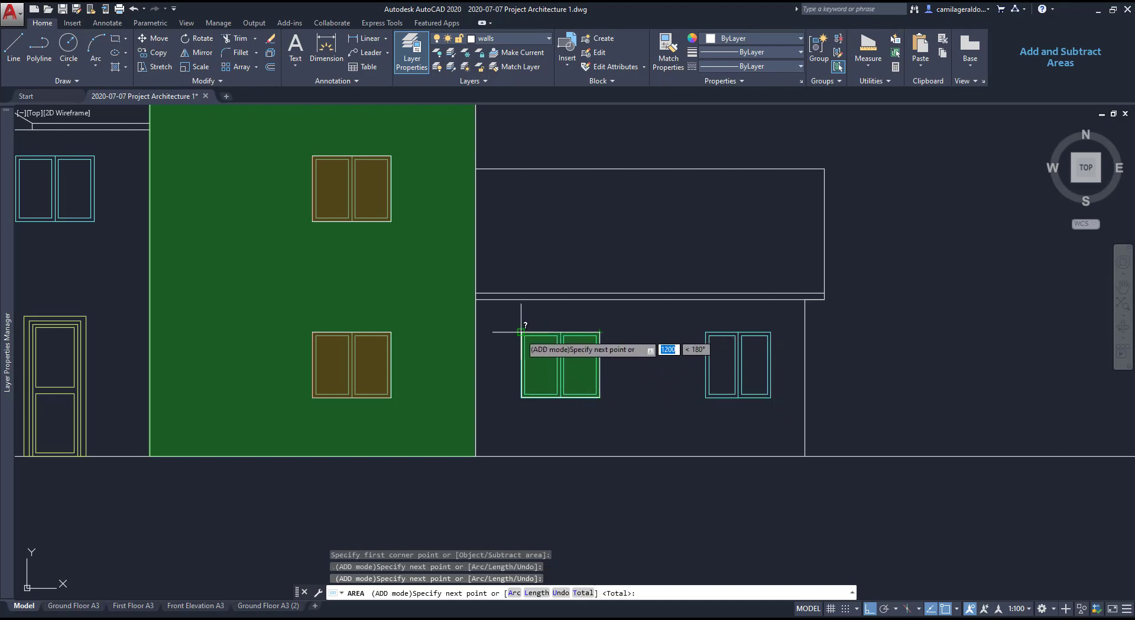
{"action": "left_click", "coordinate": [521, 332]}
{"action": "key", "text": "Return"}
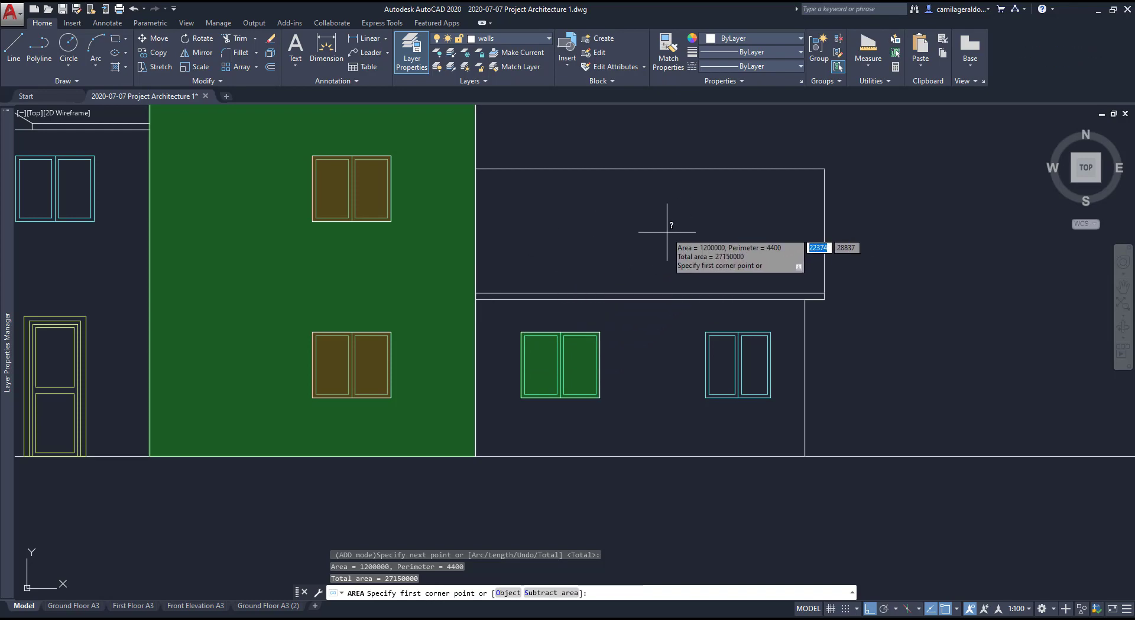
{"action": "scroll", "coordinate": [670, 228], "scroll_direction": "down", "scroll_amount": 2}
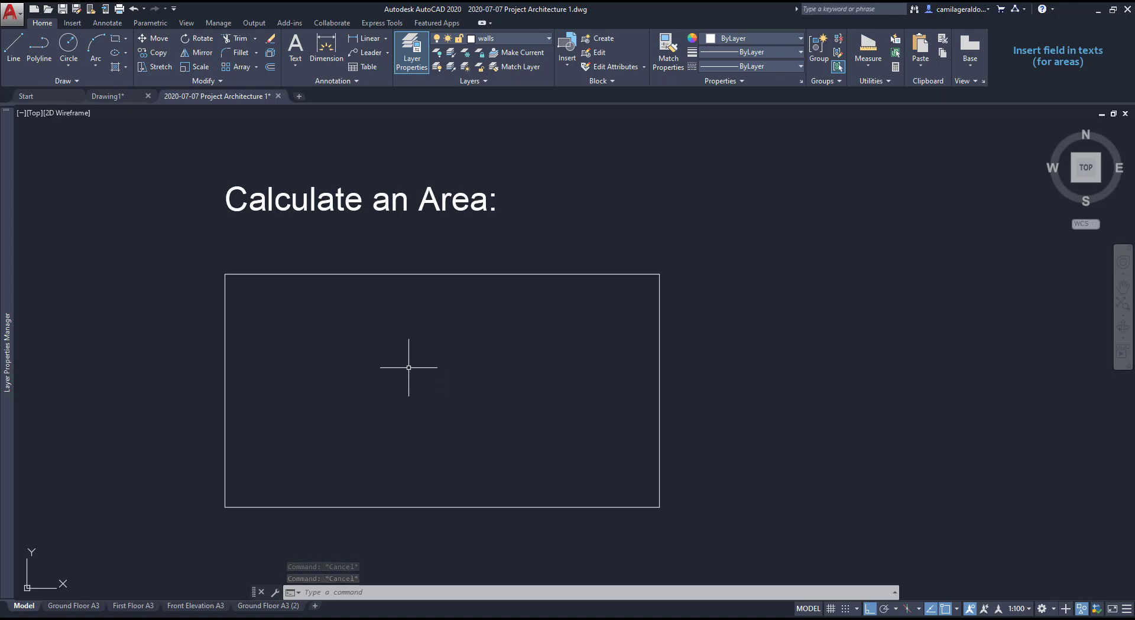
Step: Enter the TEXT command next to the empty 'Calculate an Area:' rectangle
{"action": "type", "text": "TEXT"}
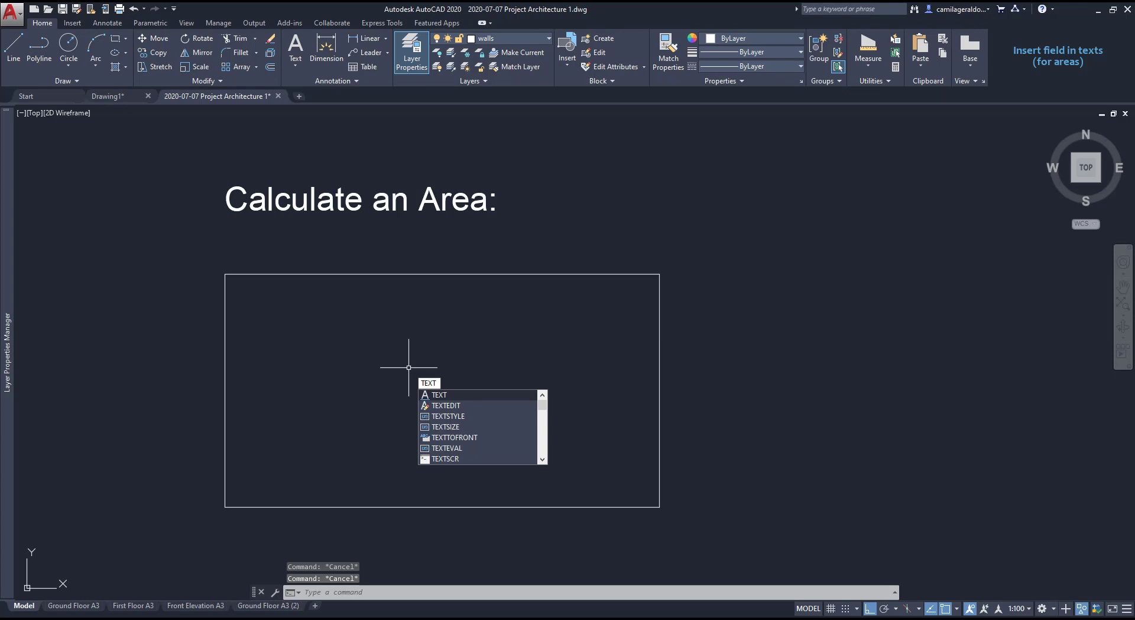
Step: Add single-line text 'Area:' at height 200, starting inside the rectangle
{"action": "key", "text": "Return"}
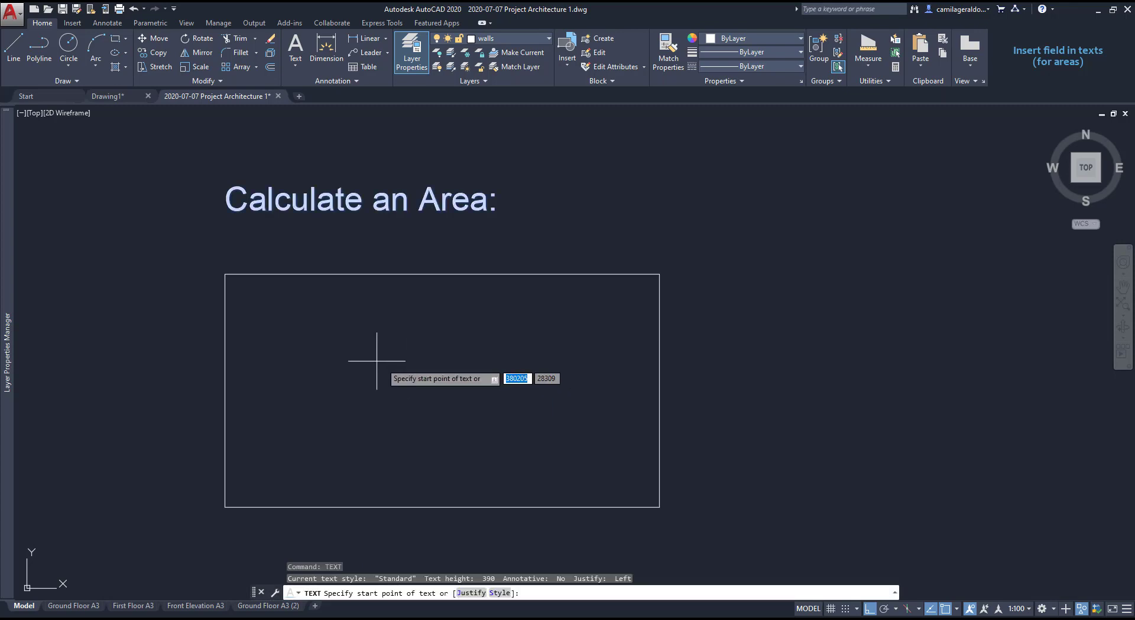
{"action": "left_click", "coordinate": [312, 380]}
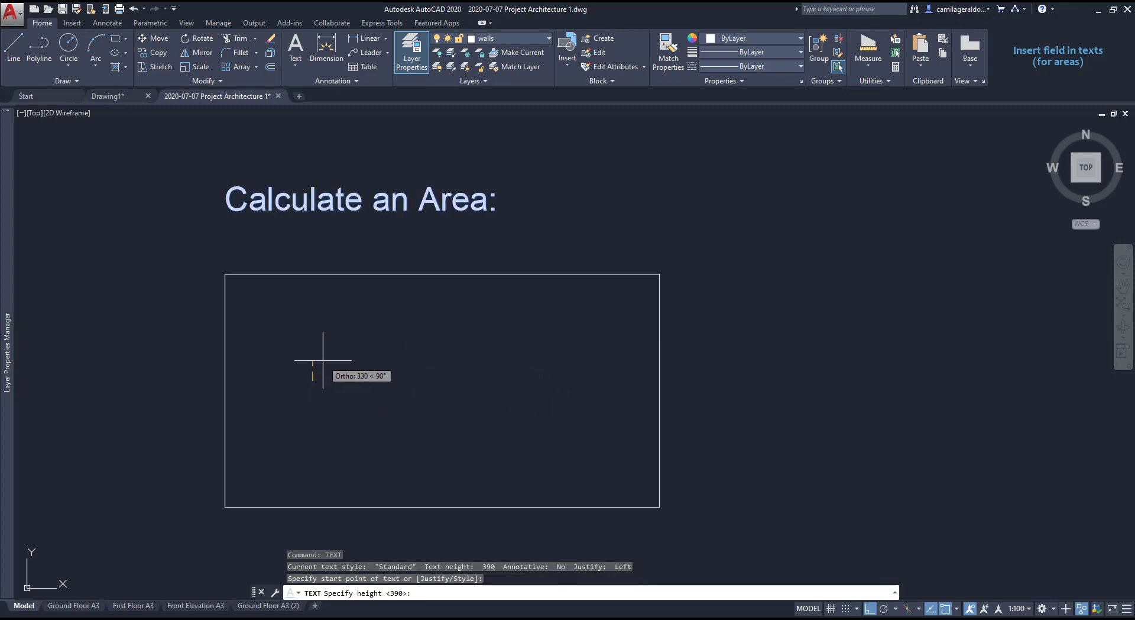
{"action": "type", "text": "200"}
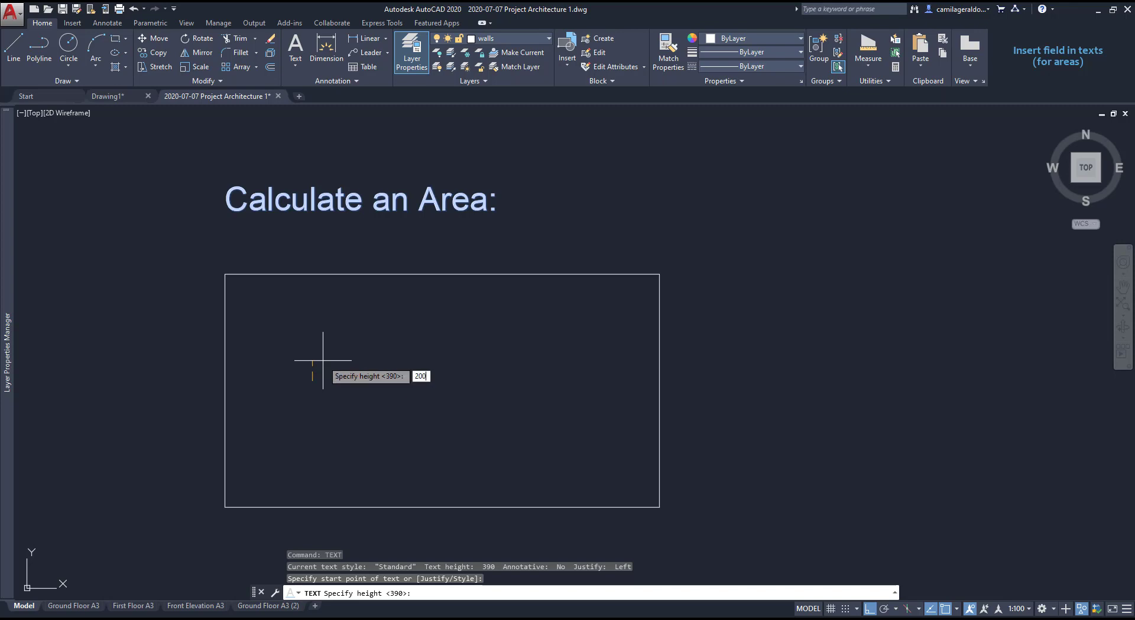
{"action": "key", "text": "Return"}
{"action": "key", "text": "Return"}
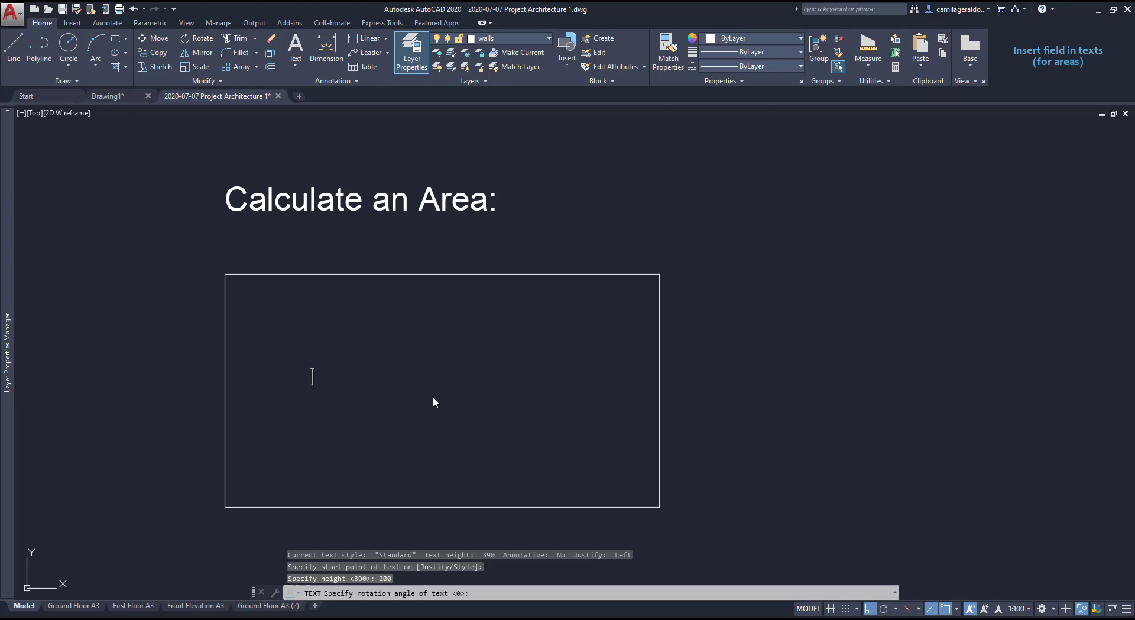
{"action": "type", "text": "Area:"}
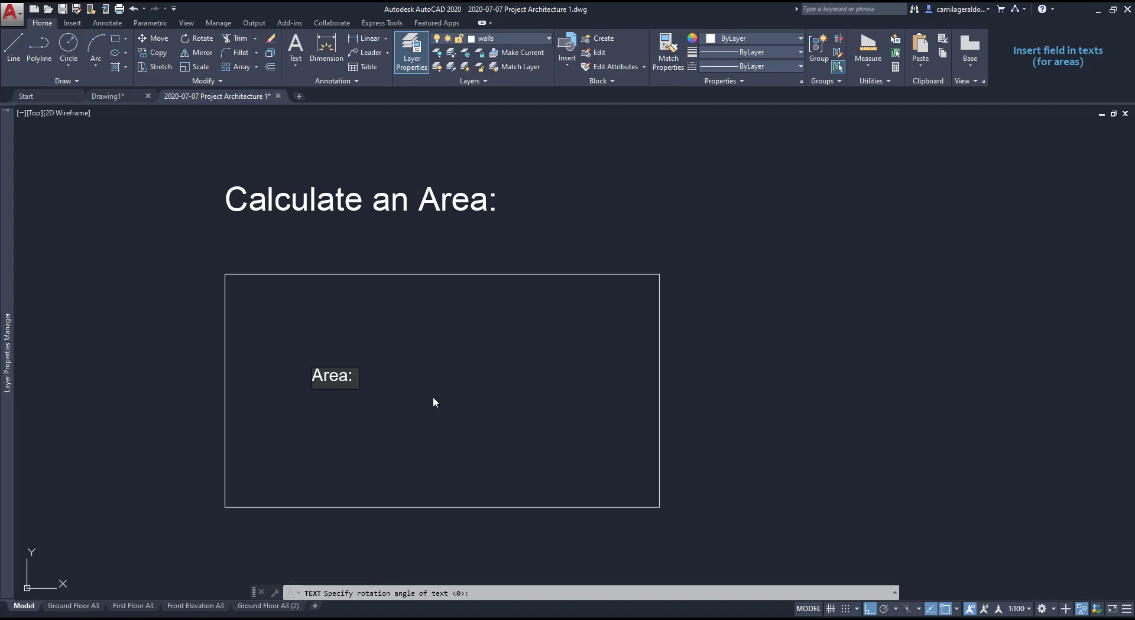
{"action": "left_click", "coordinate": [432, 396]}
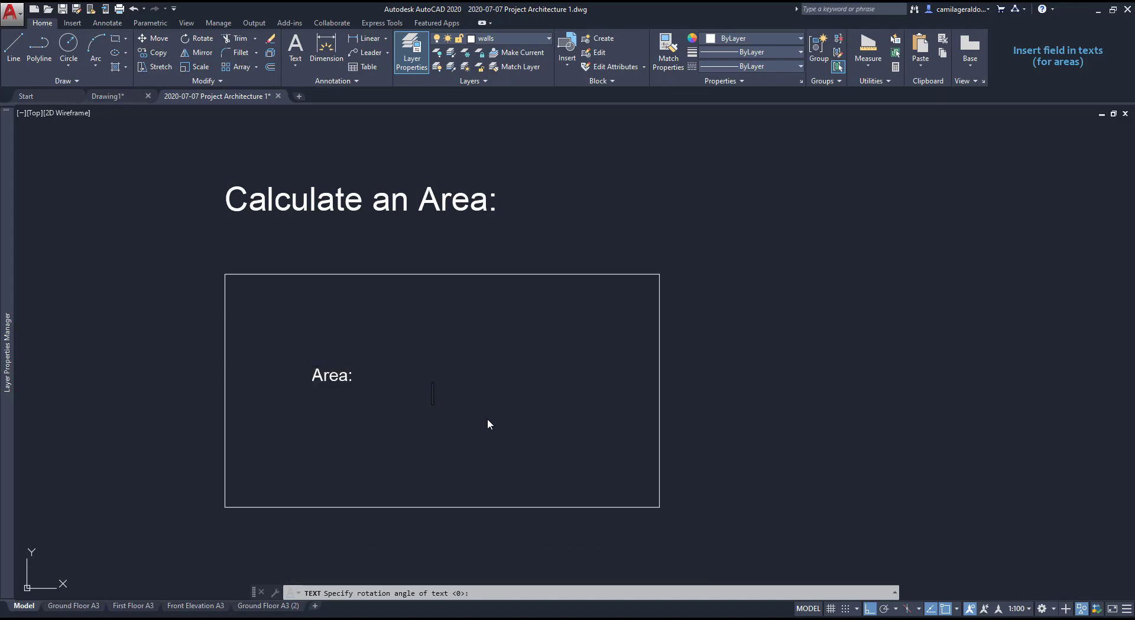
{"action": "key", "text": "Escape"}
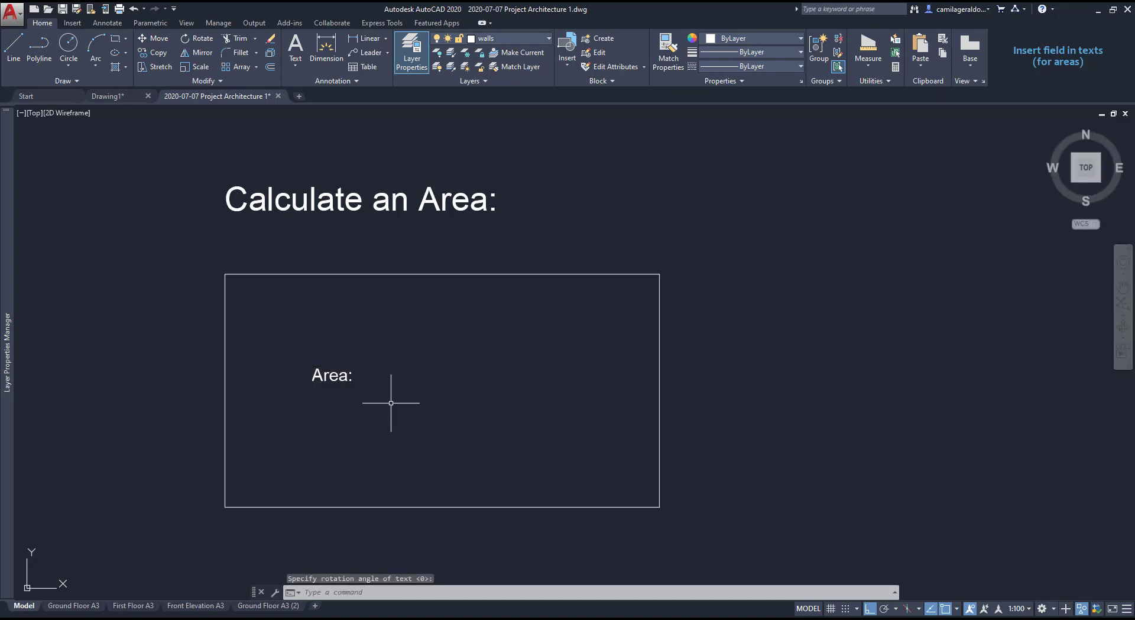
Step: Insert a field after 'Area:' showing the rectangle's area at 0 precision (27288099)
{"action": "double_click", "coordinate": [341, 372]}
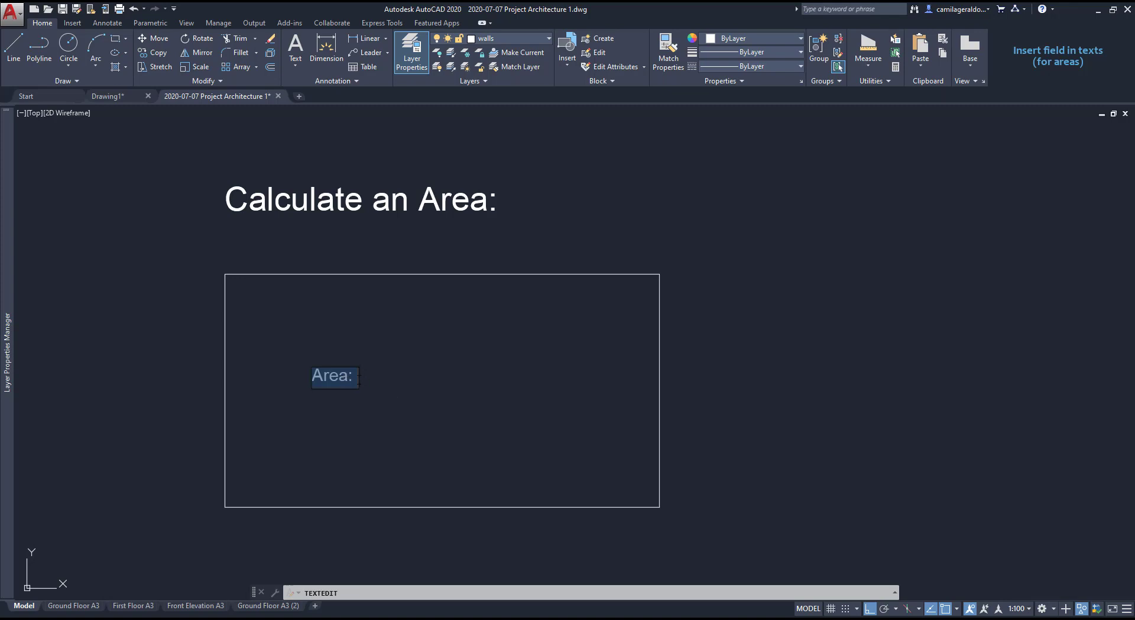
{"action": "left_click", "coordinate": [356, 375]}
{"action": "scroll", "coordinate": [356, 375], "scroll_direction": "up", "scroll_amount": 2}
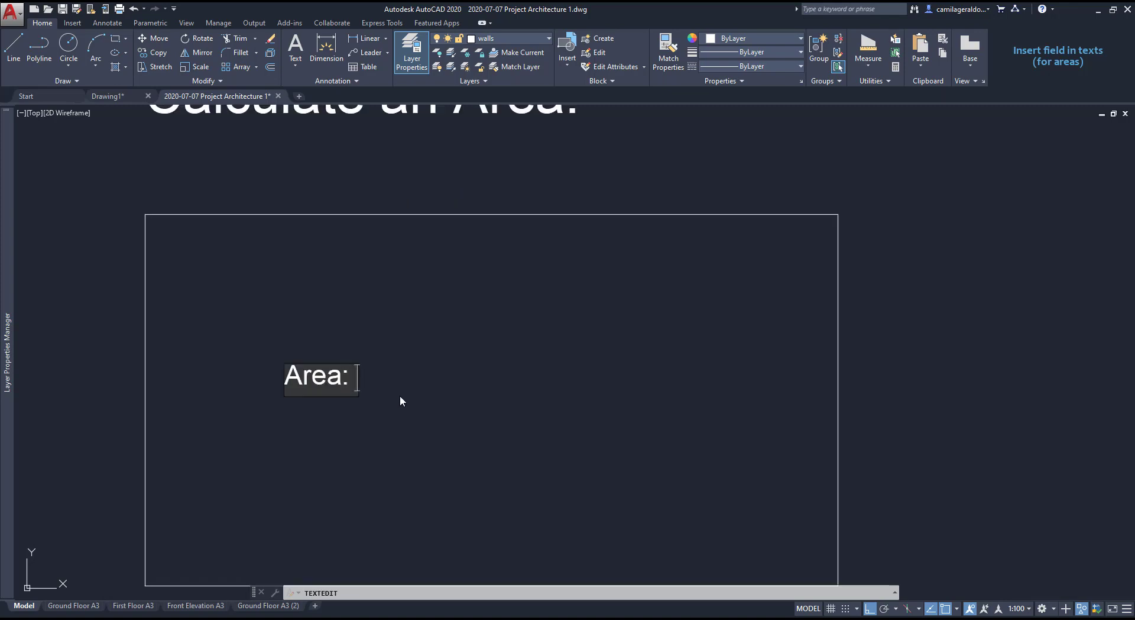
{"action": "right_click", "coordinate": [357, 377]}
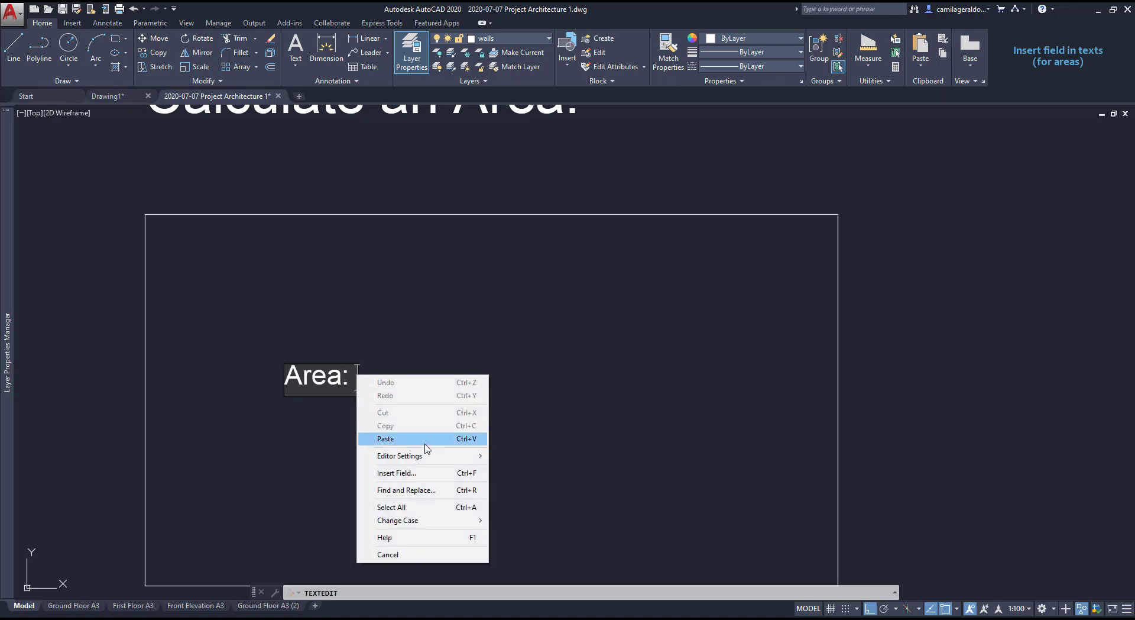
{"action": "left_click", "coordinate": [468, 475]}
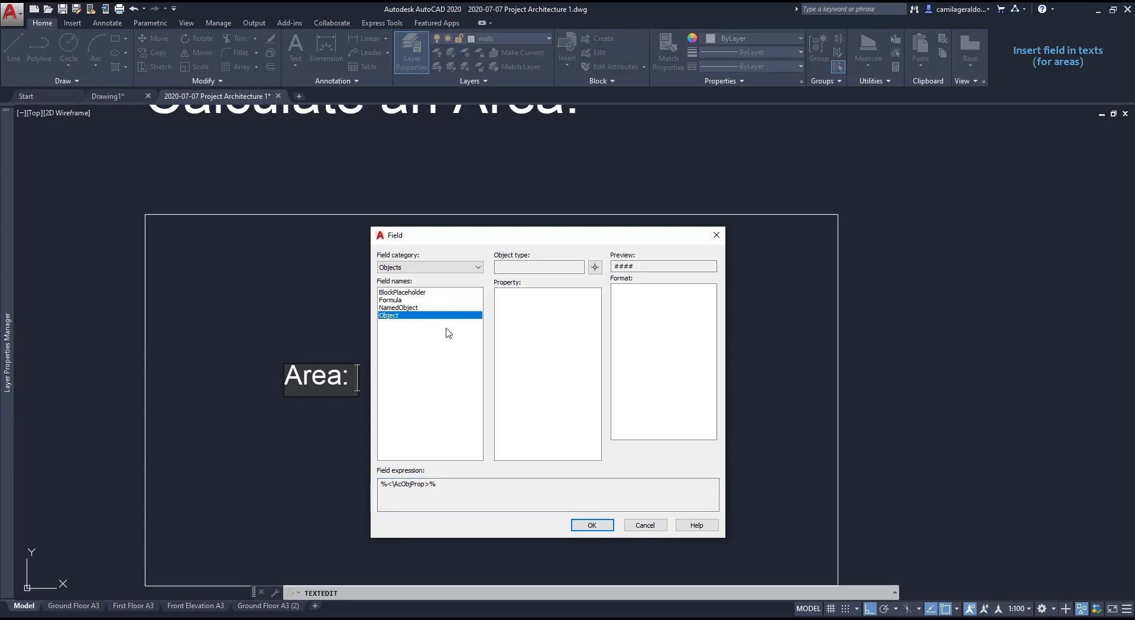
{"action": "left_click", "coordinate": [596, 268]}
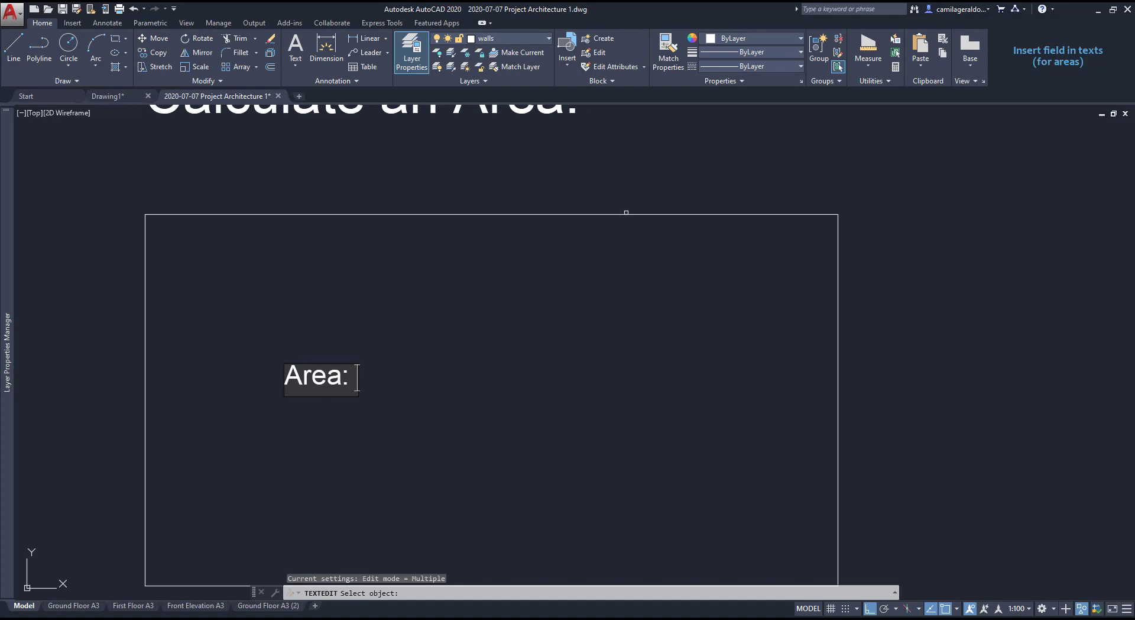
{"action": "left_click", "coordinate": [624, 214]}
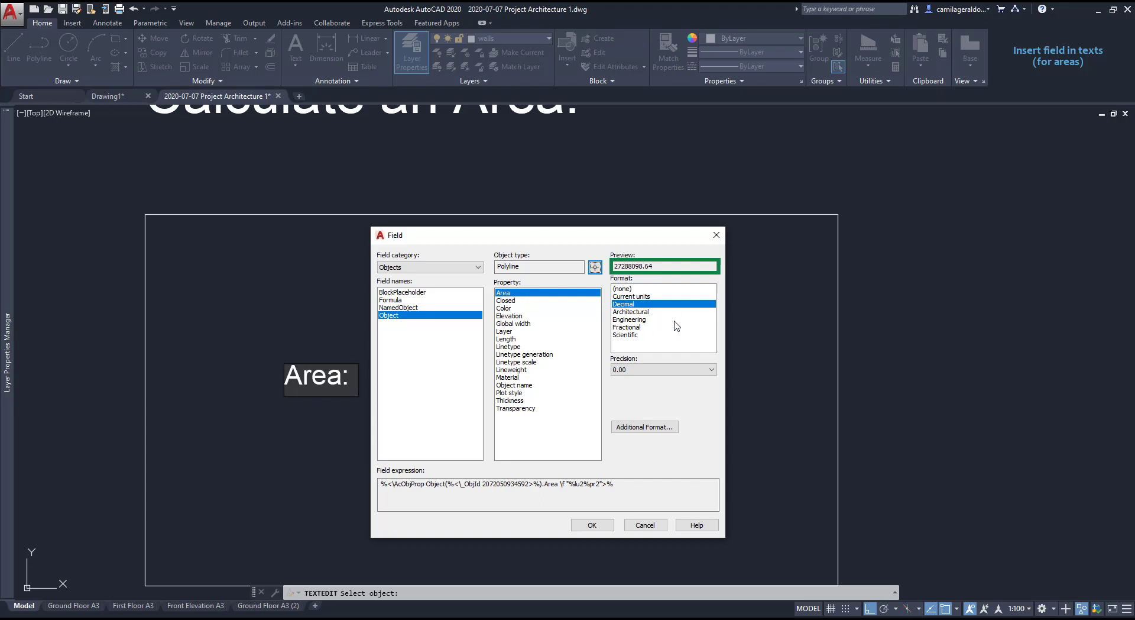
{"action": "left_click", "coordinate": [680, 370]}
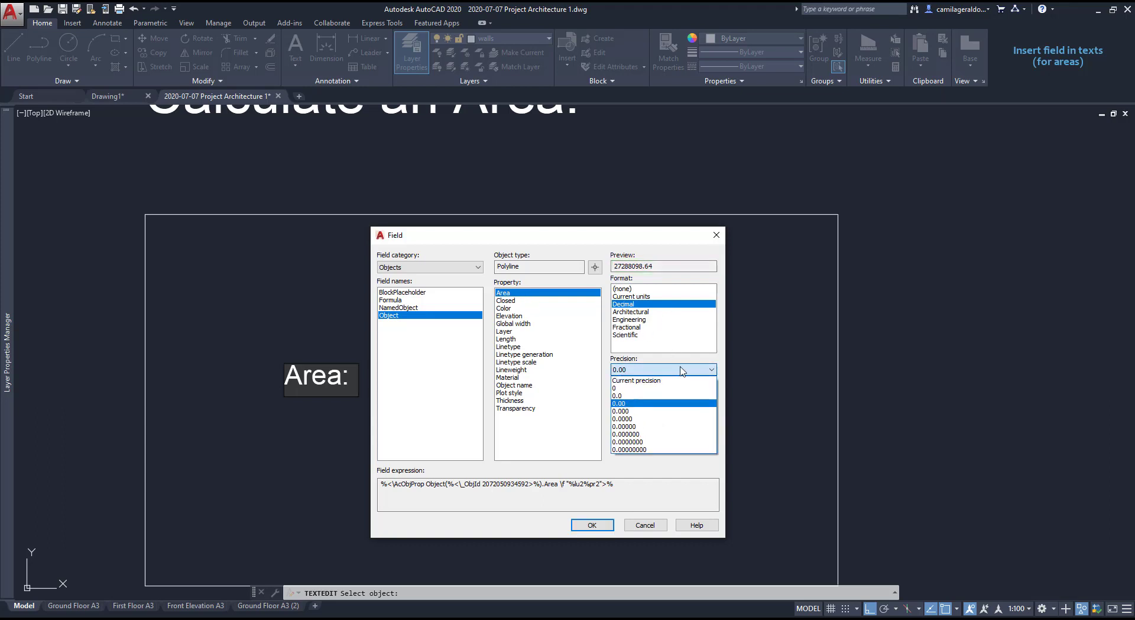
{"action": "left_click", "coordinate": [683, 388]}
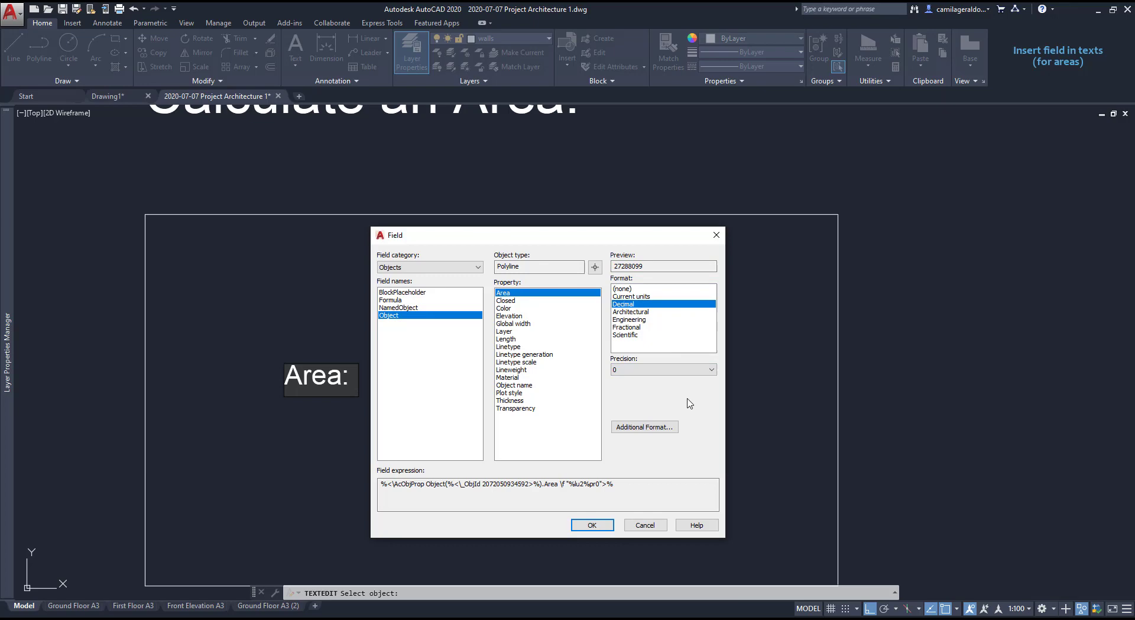
{"action": "left_click", "coordinate": [590, 523]}
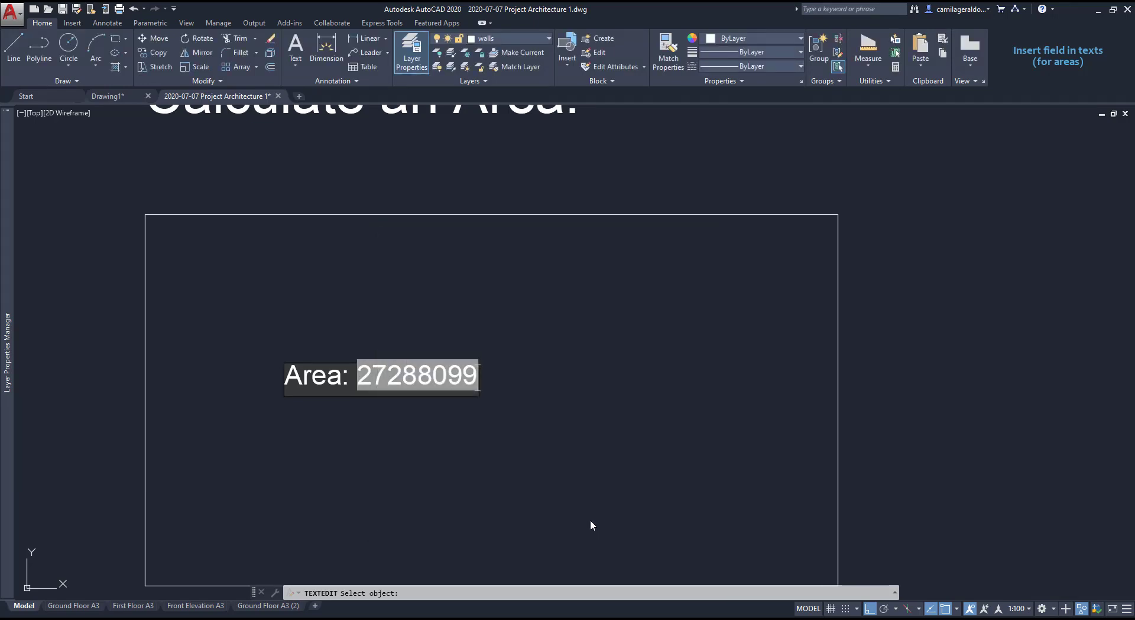
{"action": "left_click", "coordinate": [544, 406]}
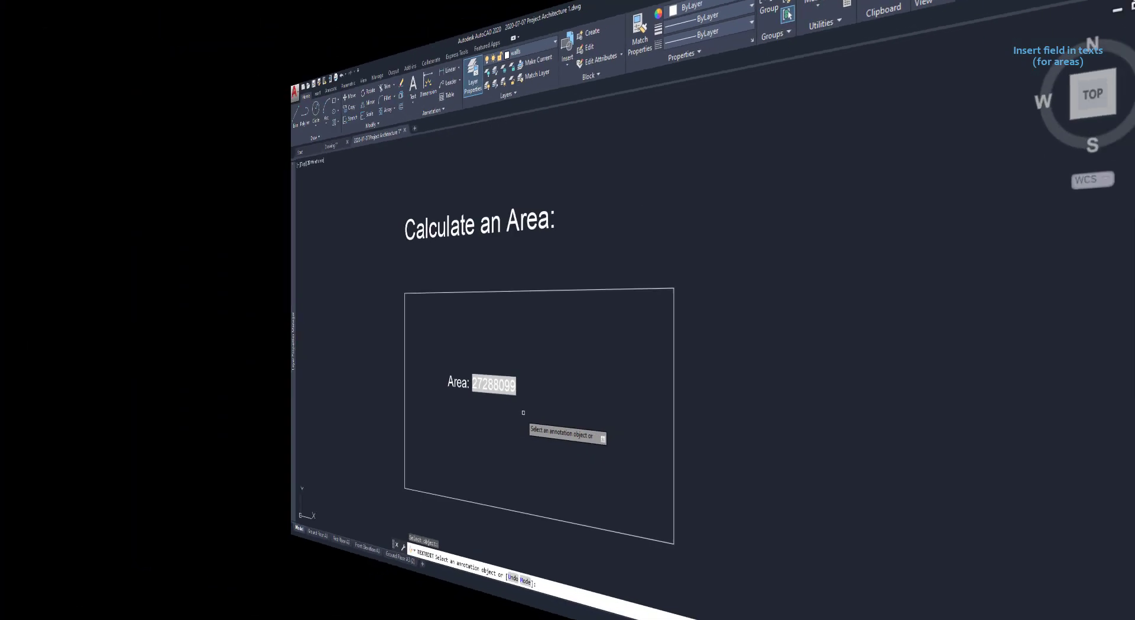
Step: Set the area field's conversion factor to 0.000001 so it shows square meters
{"action": "scroll", "coordinate": [523, 413], "scroll_direction": "up", "scroll_amount": 2}
{"action": "key", "text": "Escape"}
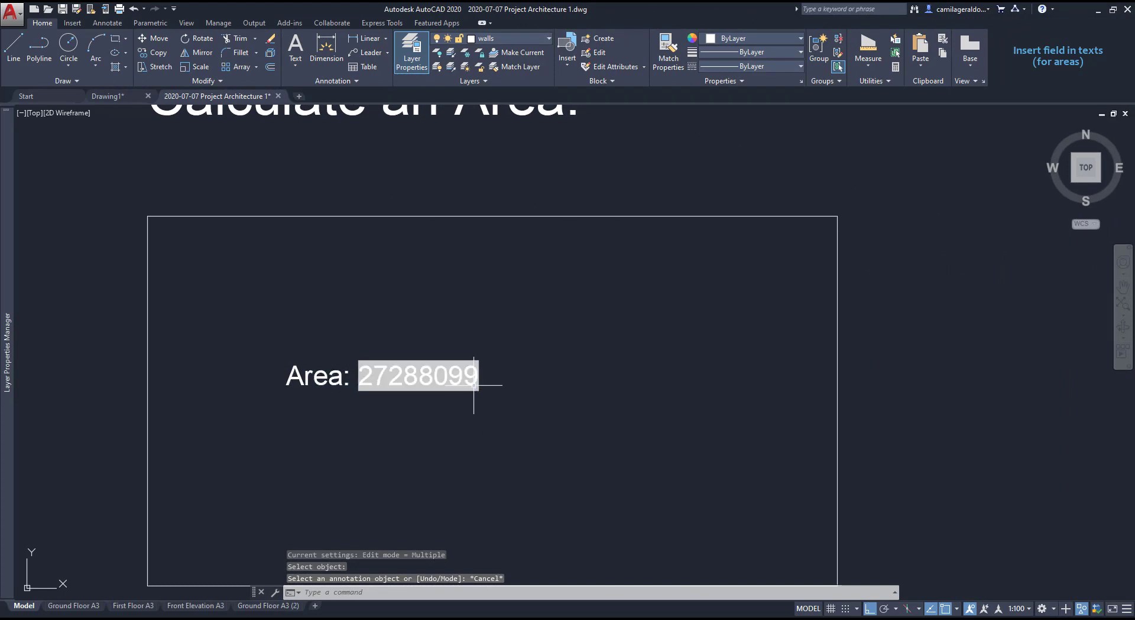
{"action": "double_click", "coordinate": [474, 382]}
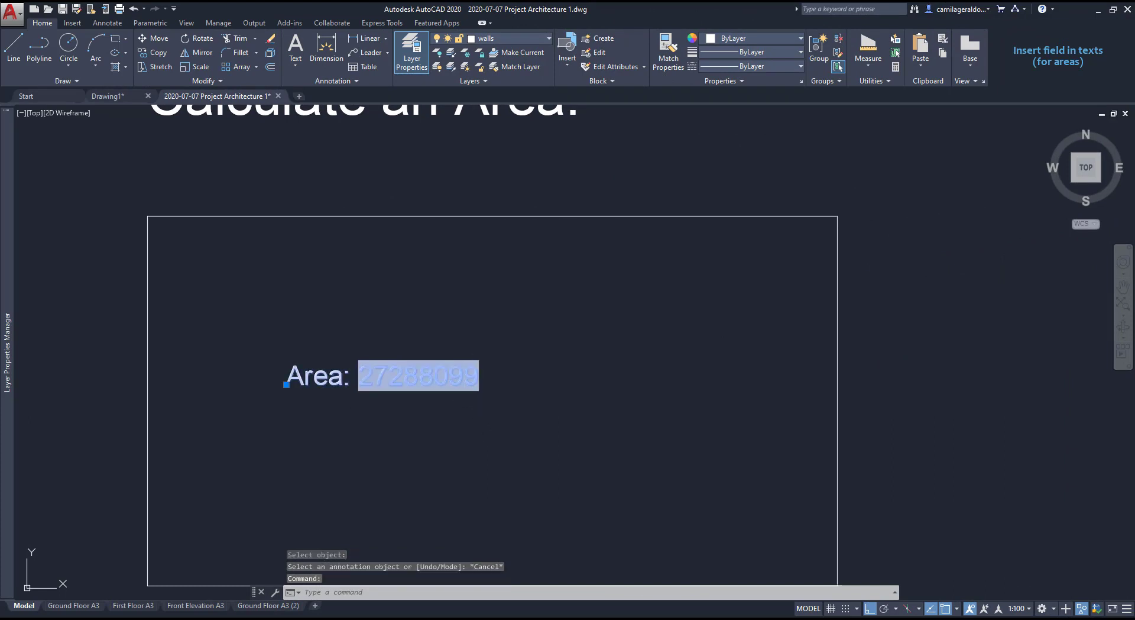
{"action": "right_click", "coordinate": [449, 383]}
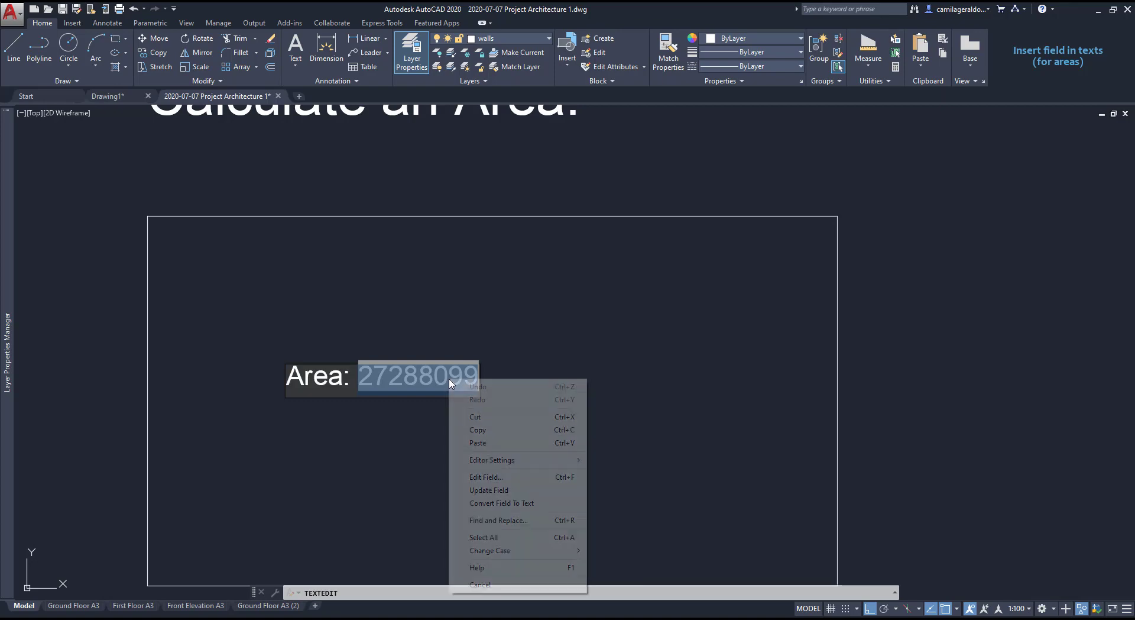
{"action": "left_click", "coordinate": [506, 479]}
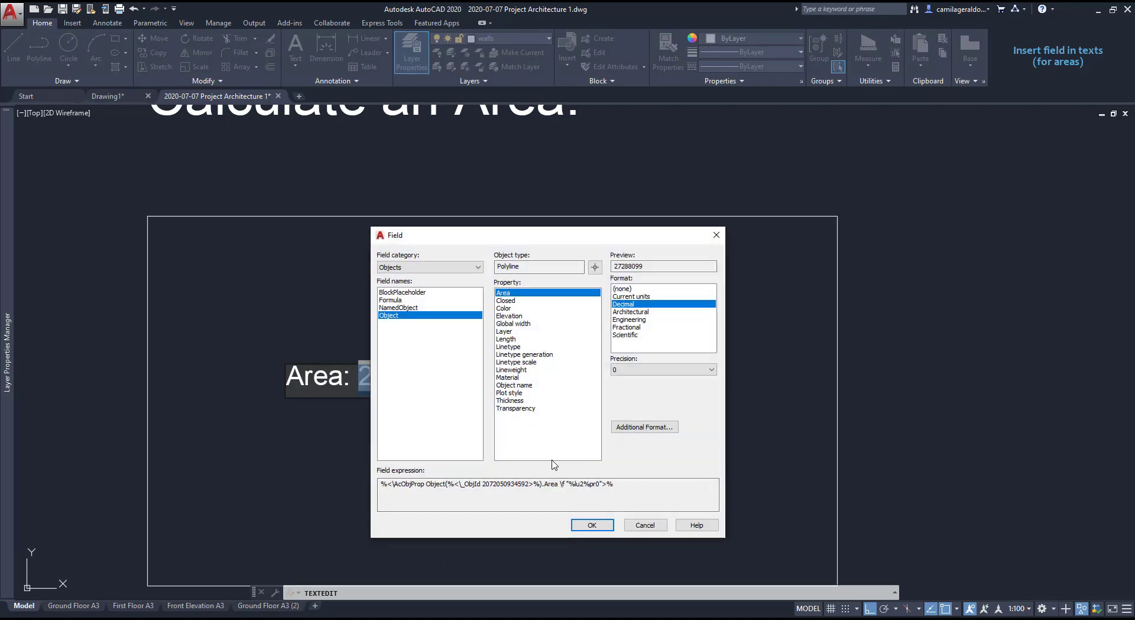
{"action": "left_click", "coordinate": [664, 428]}
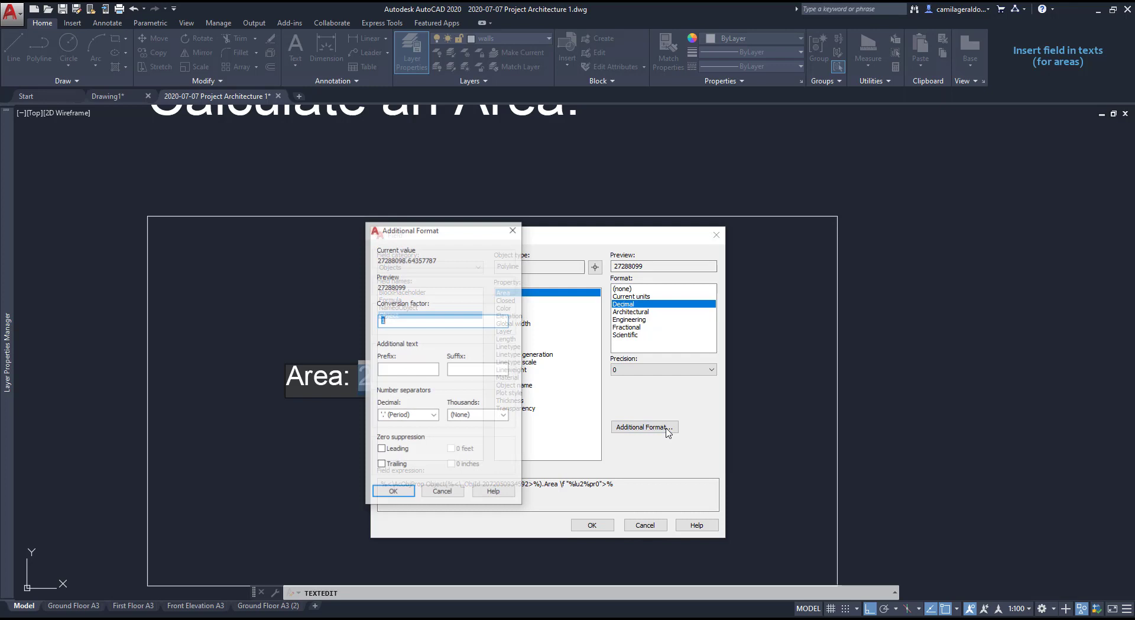
{"action": "left_click_drag", "start_coordinate": [464, 233], "coordinate": [597, 233]}
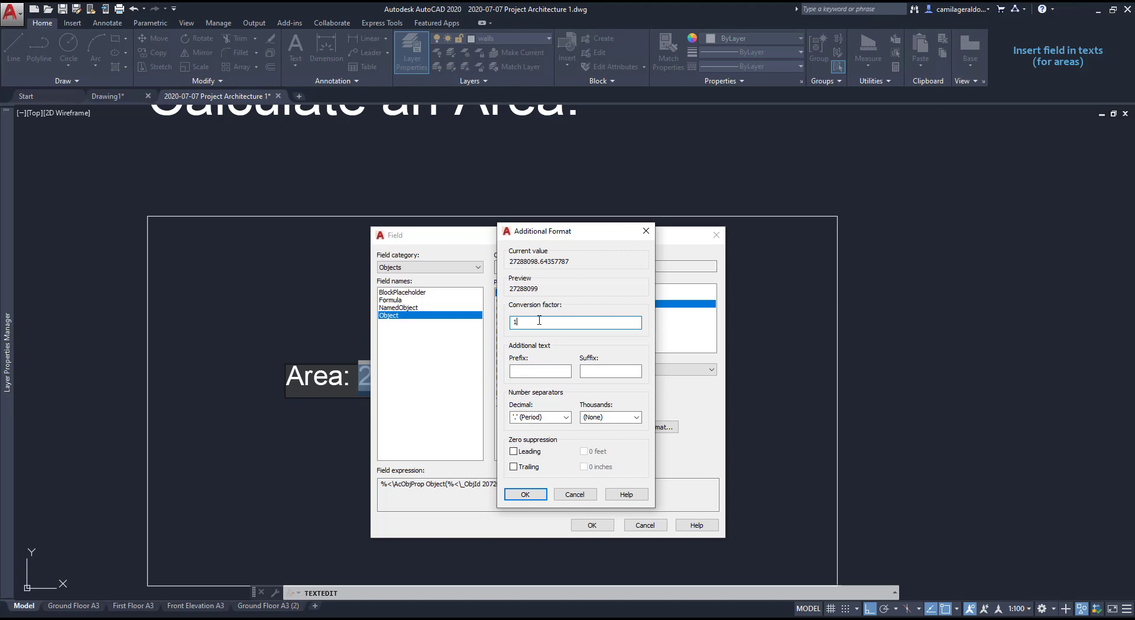
{"action": "type", "text": "00"}
{"action": "left_click", "coordinate": [603, 373]}
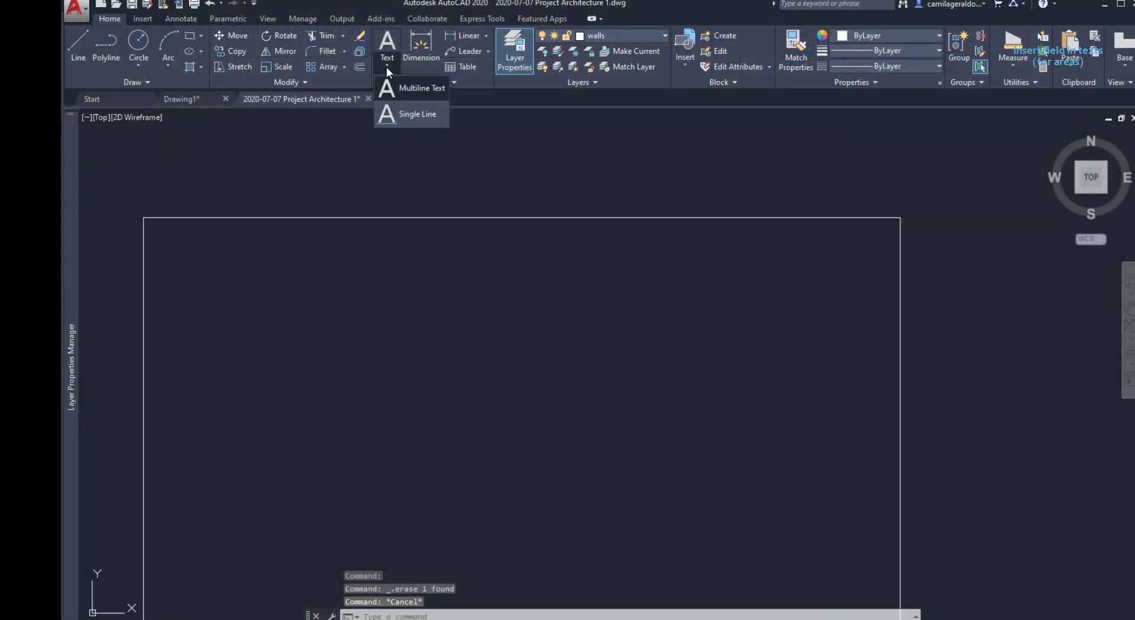
Step: Draw a multiline text box inside the rectangle and type 'Area: m2'
{"action": "left_click", "coordinate": [417, 91]}
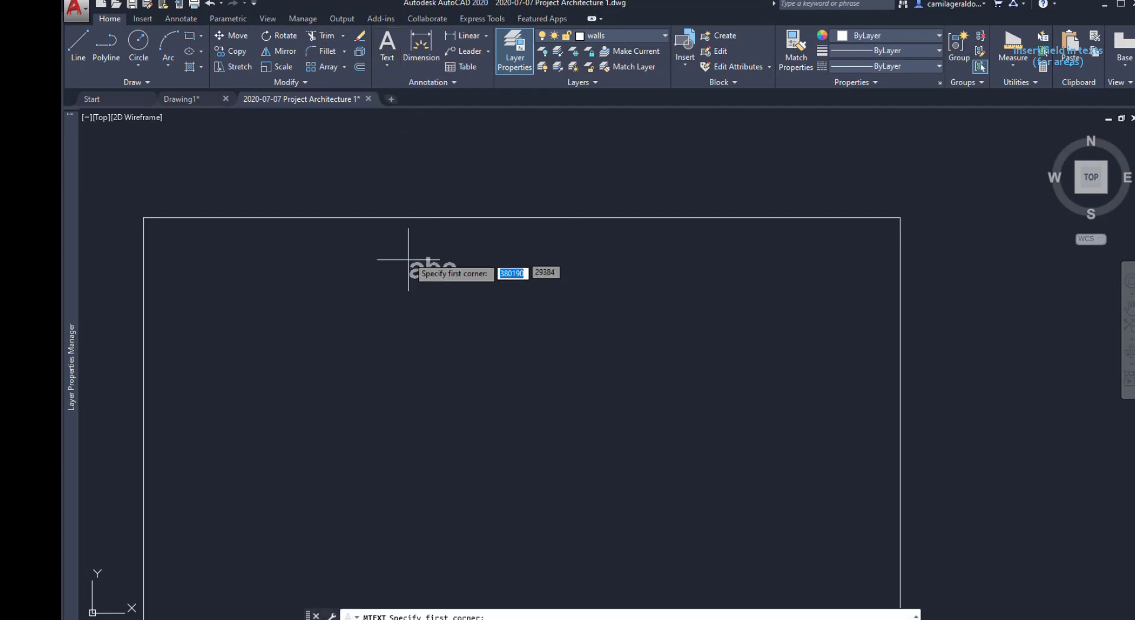
{"action": "left_click", "coordinate": [313, 339]}
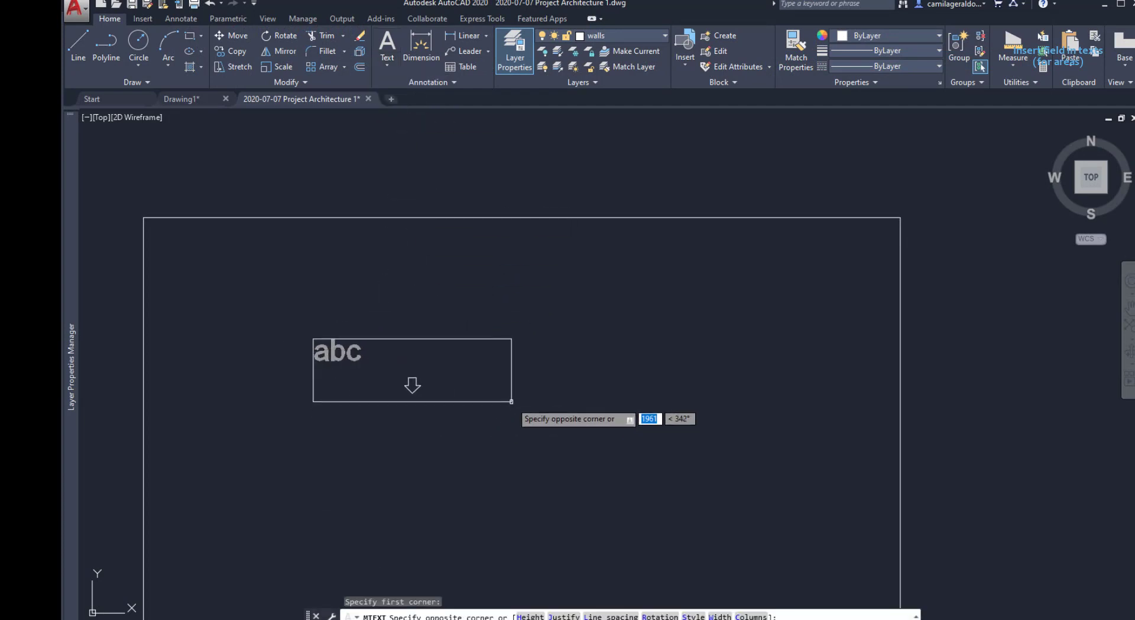
{"action": "left_click", "coordinate": [521, 378]}
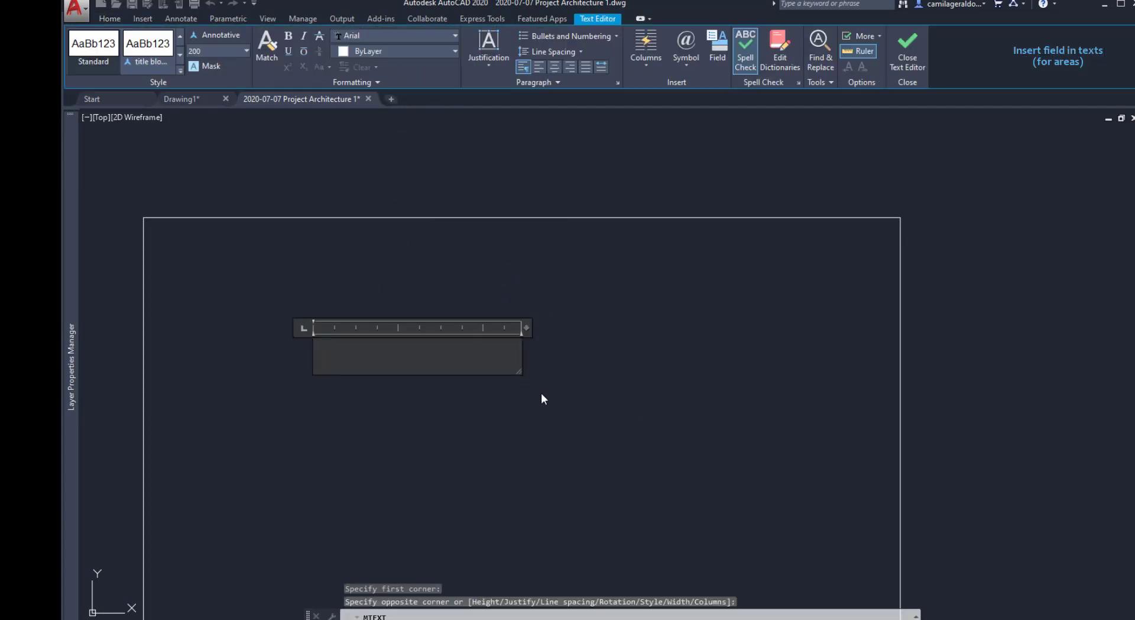
{"action": "type", "text": "Area:"}
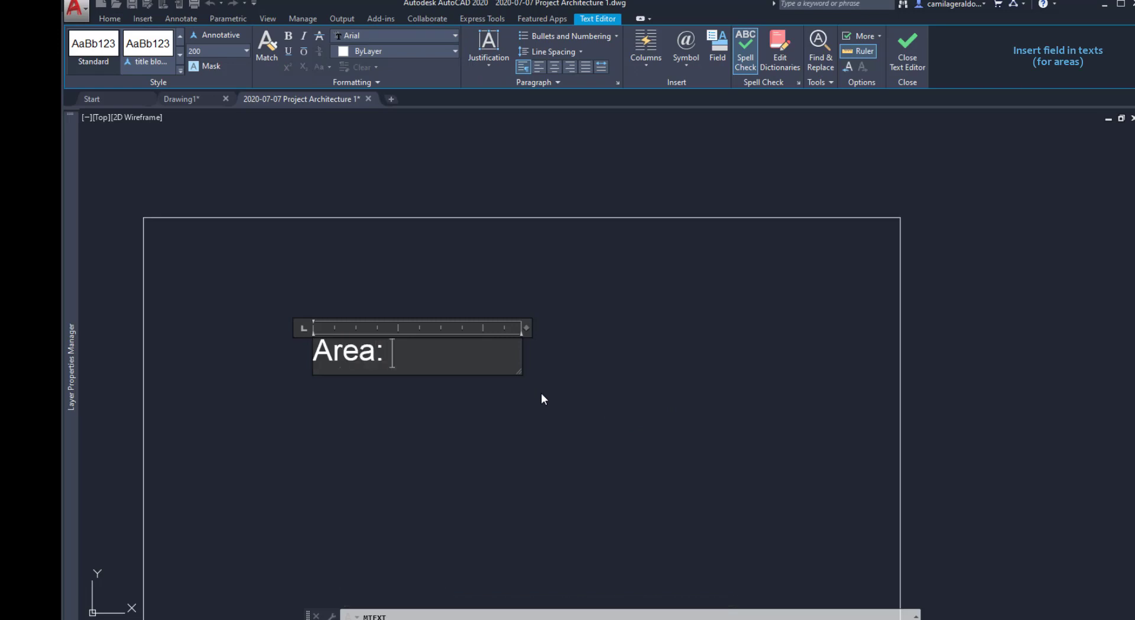
{"action": "type", "text": " m2"}
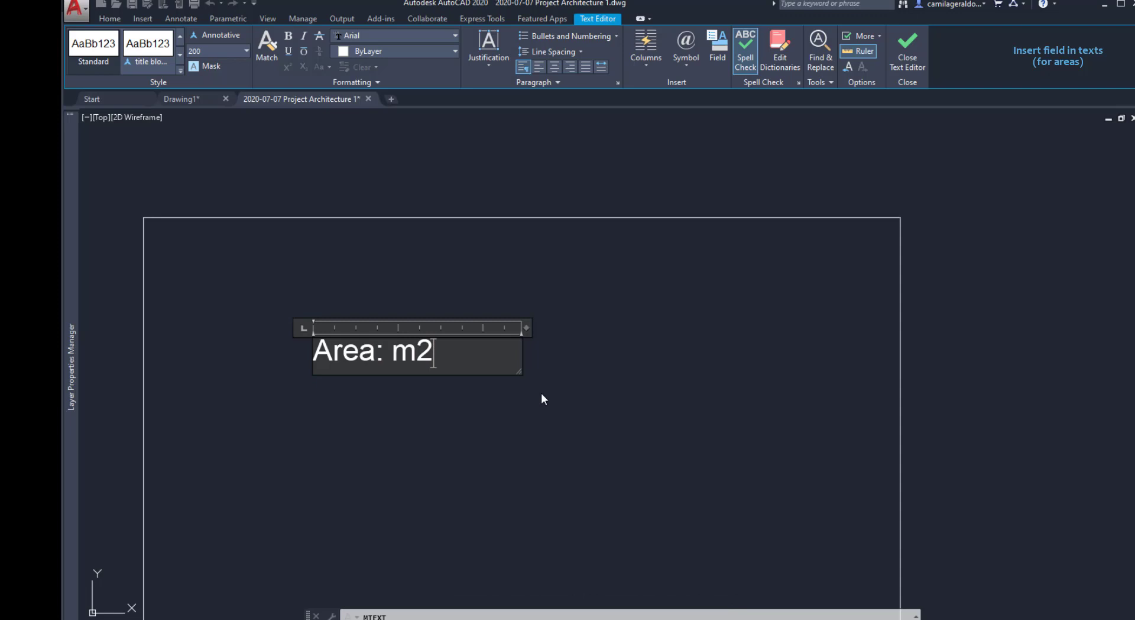
Step: Make the 2 superscript so the label reads 'Area: m²'
{"action": "left_click_drag", "start_coordinate": [445, 350], "coordinate": [419, 351]}
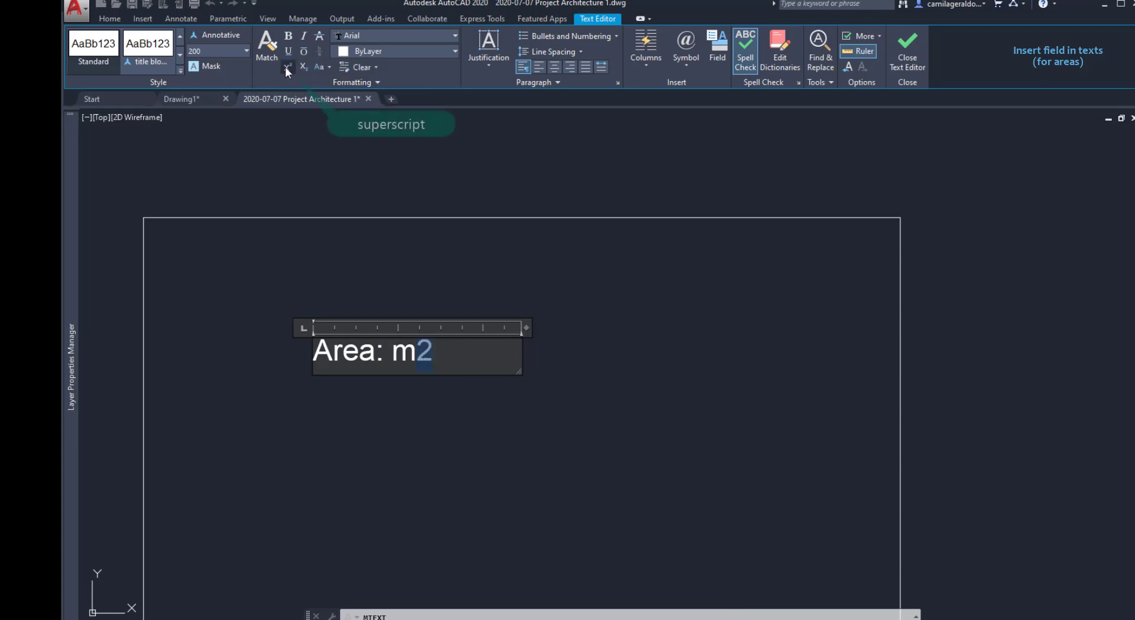
{"action": "left_click", "coordinate": [286, 67]}
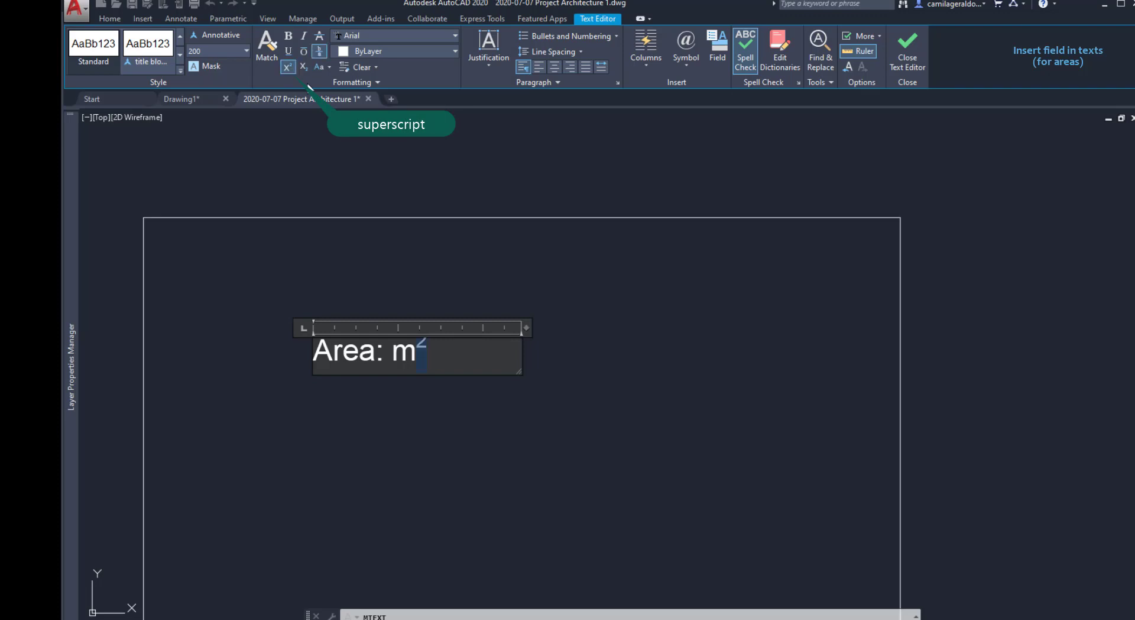
{"action": "left_click", "coordinate": [392, 352]}
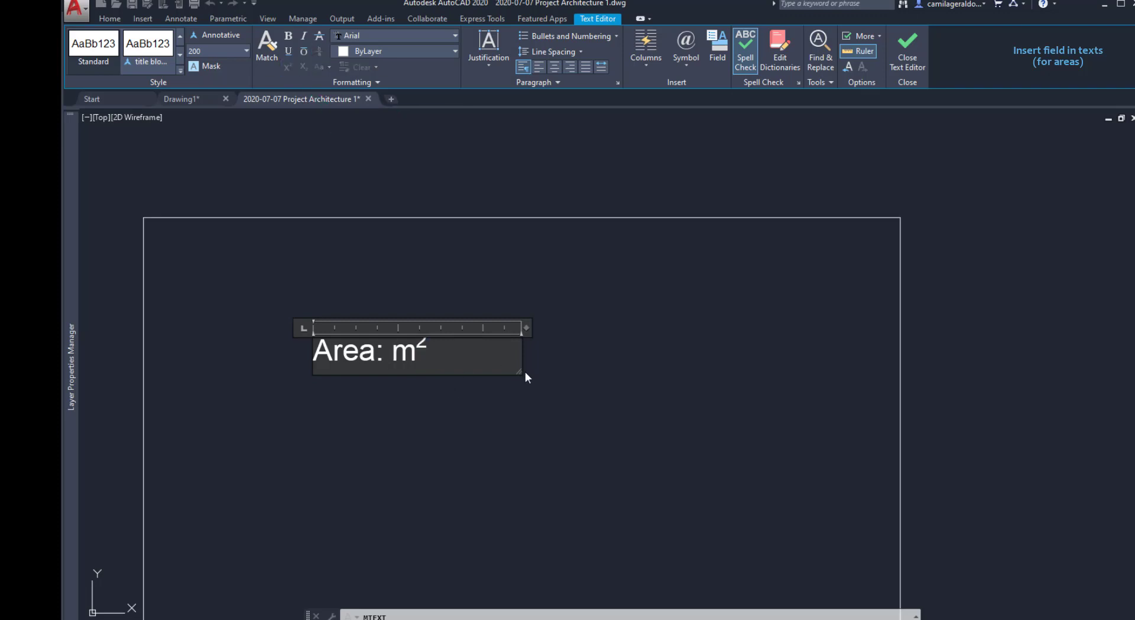
Step: Insert the rectangle's area field (27.29) before m² in the label
{"action": "right_click", "coordinate": [394, 353]}
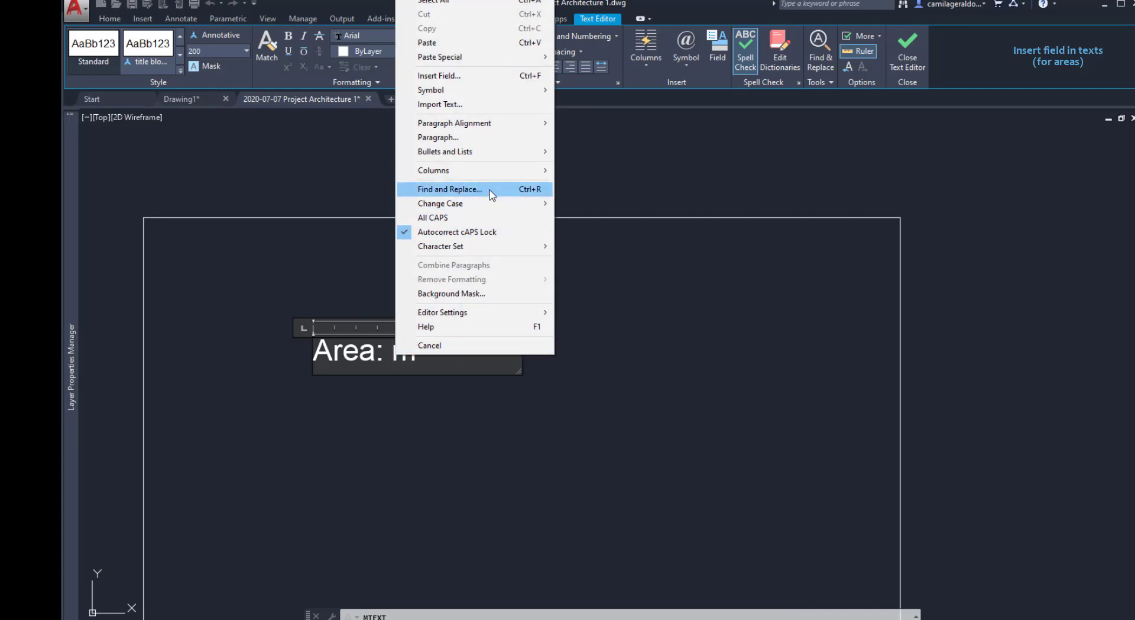
{"action": "left_click", "coordinate": [484, 76]}
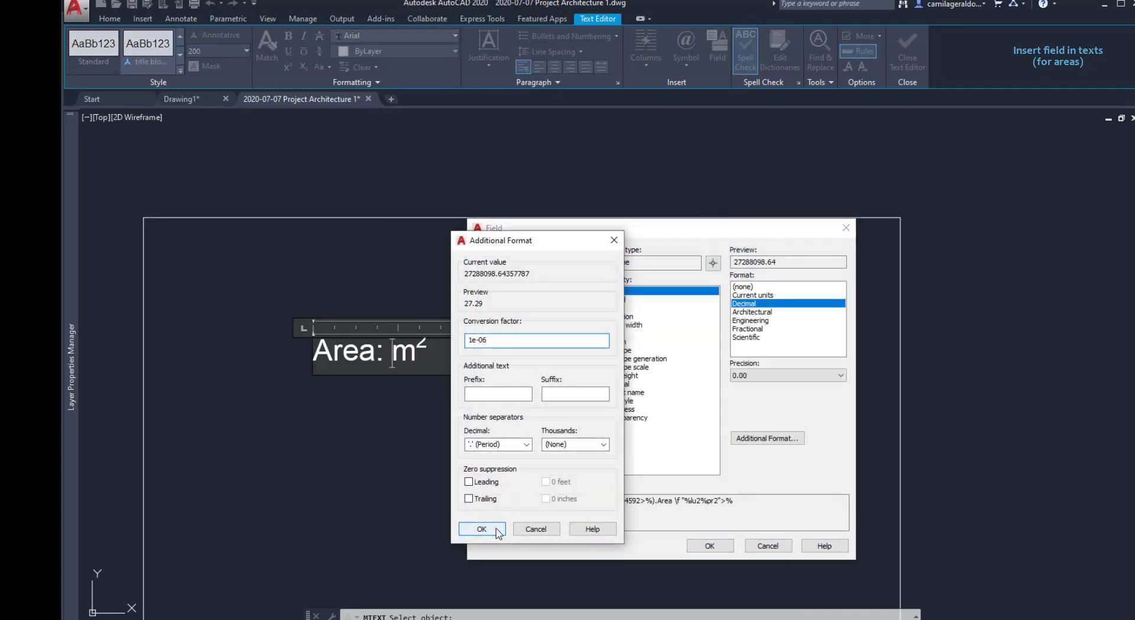
{"action": "left_click", "coordinate": [496, 531]}
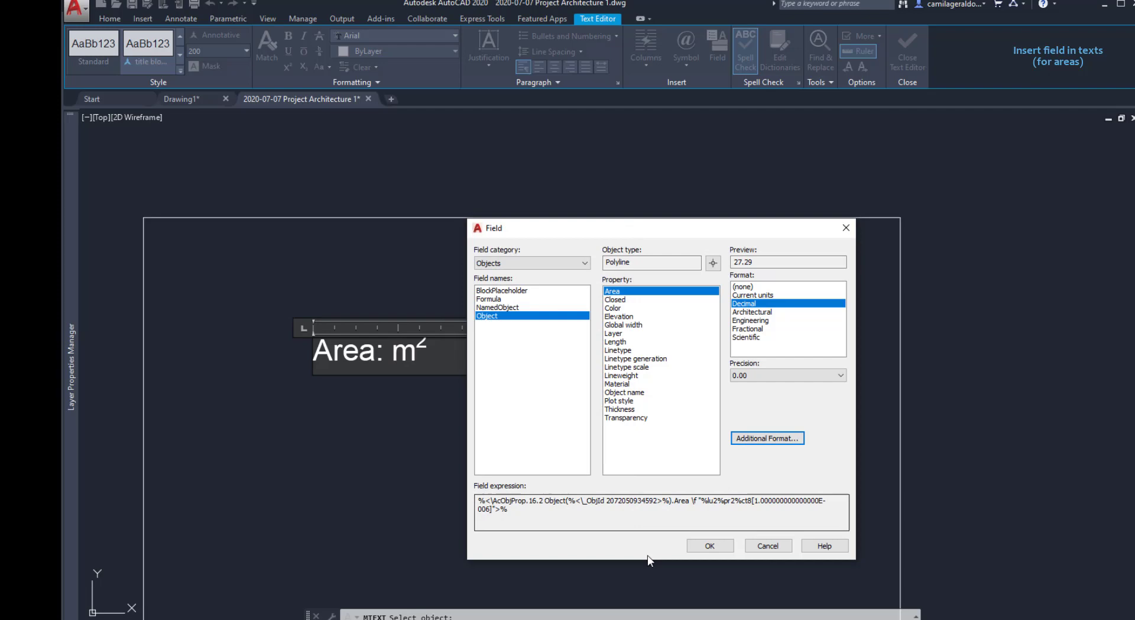
{"action": "left_click", "coordinate": [709, 544]}
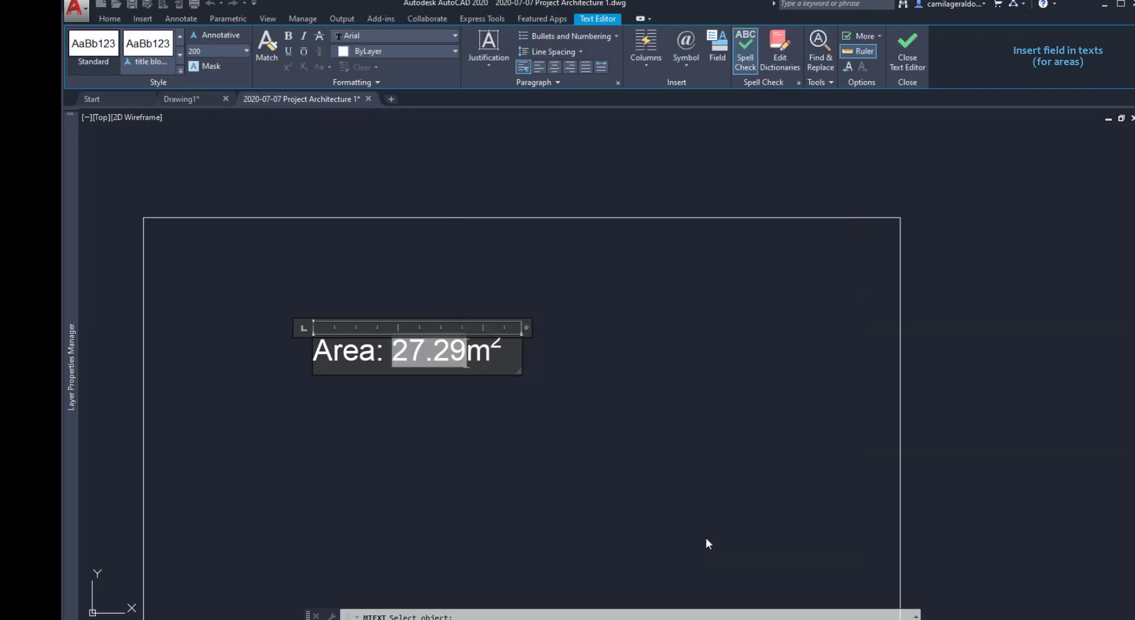
{"action": "left_click", "coordinate": [646, 436]}
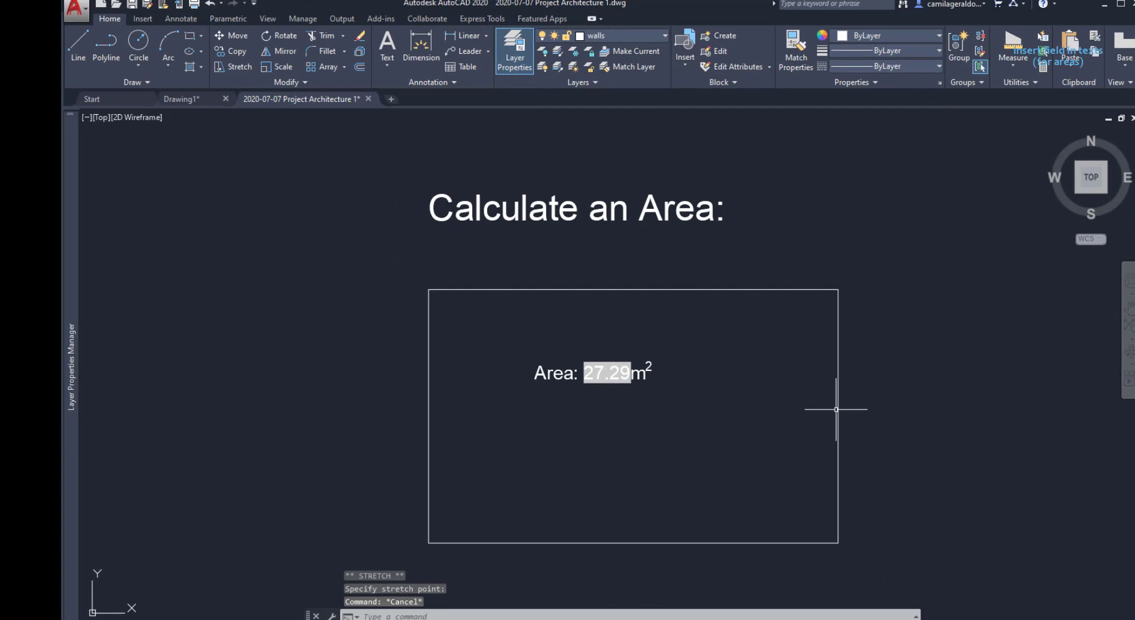
Step: Narrow the rectangle by stretching its right edge to the left
{"action": "left_click", "coordinate": [837, 408]}
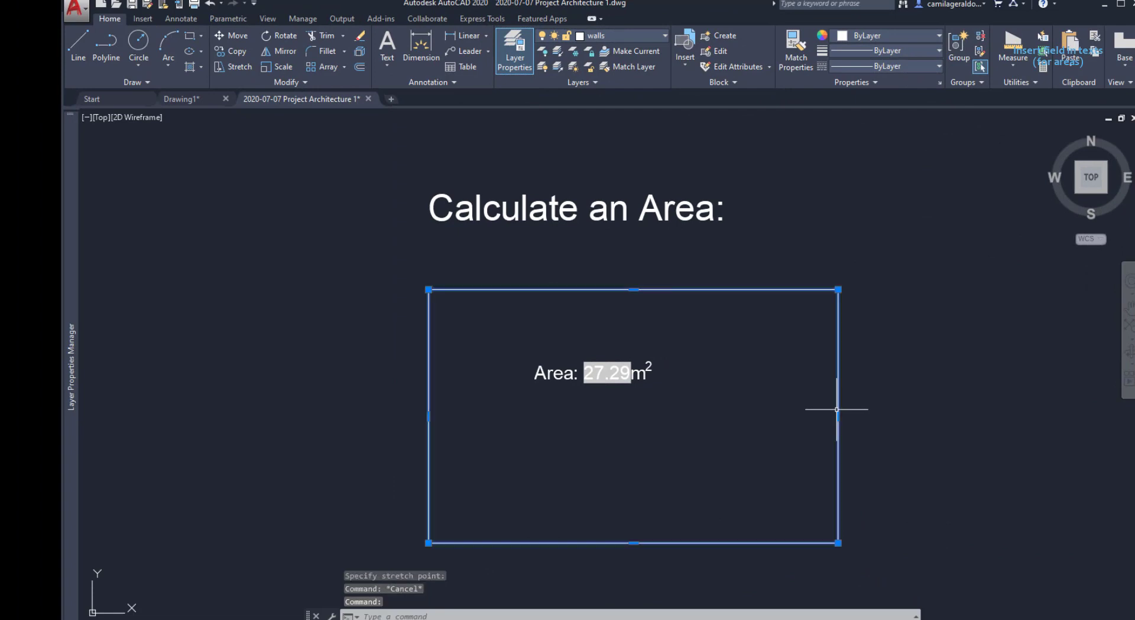
{"action": "left_click", "coordinate": [836, 408]}
{"action": "left_click", "coordinate": [726, 417]}
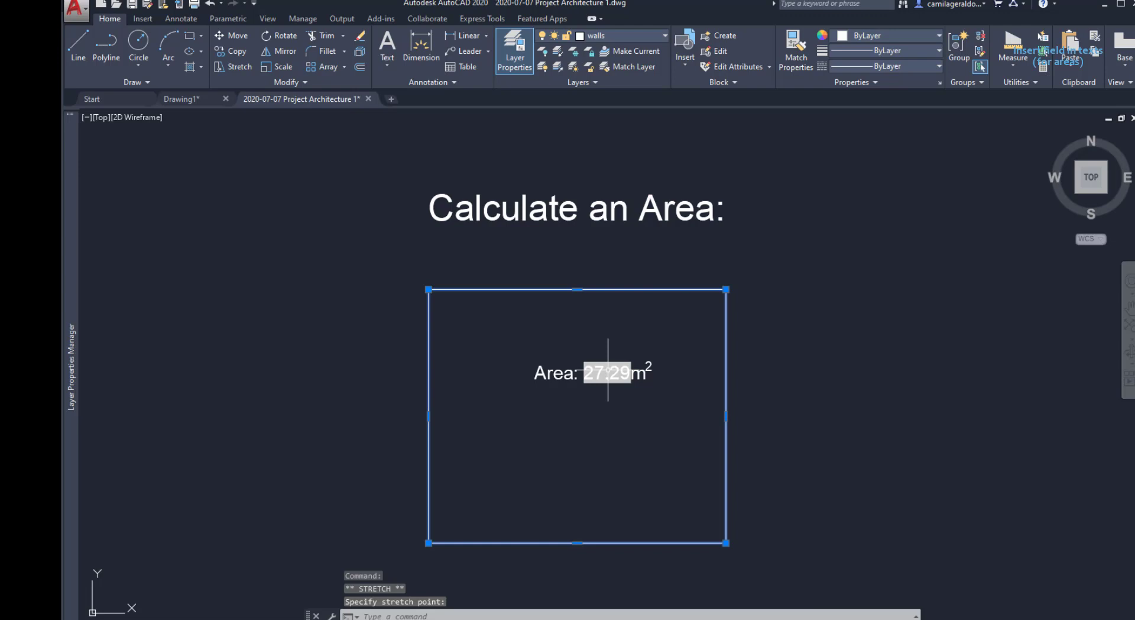
{"action": "key", "text": "Escape"}
Step: Update the area field in the label so it reflects the narrower rectangle
{"action": "double_click", "coordinate": [607, 373]}
{"action": "right_click", "coordinate": [605, 374]}
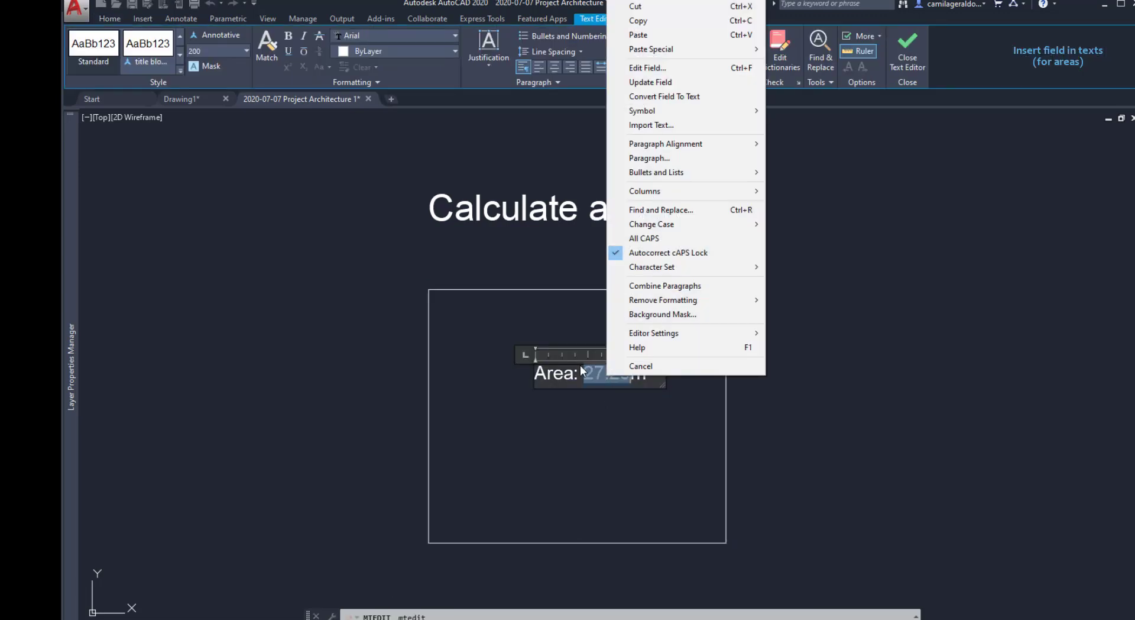
{"action": "left_click", "coordinate": [737, 81]}
{"action": "left_click", "coordinate": [793, 410]}
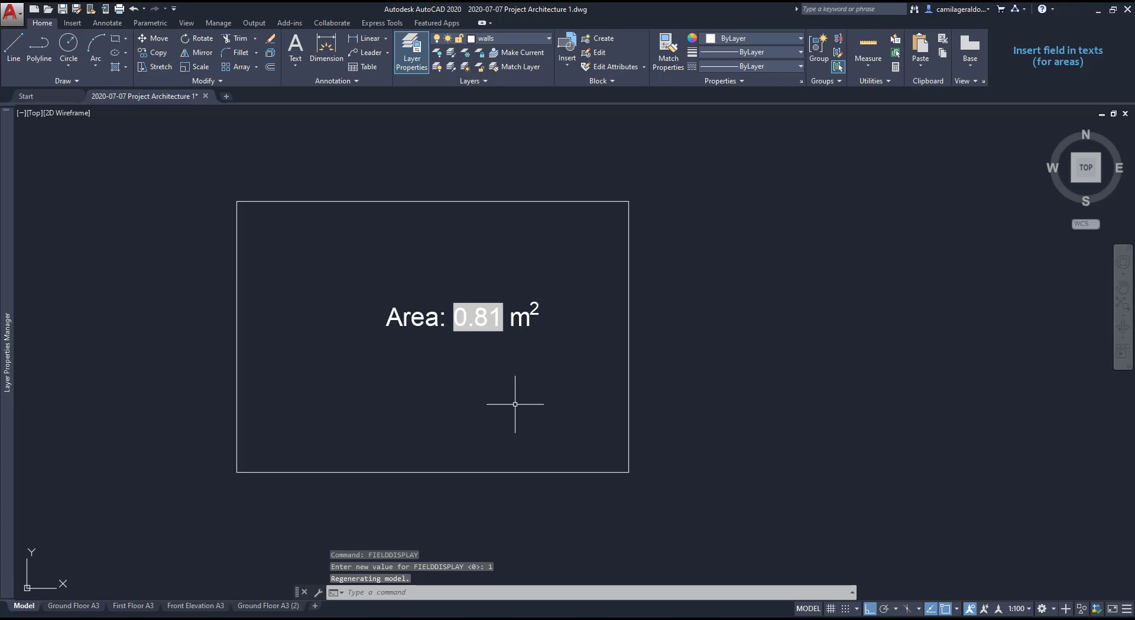
Step: Set FIELDDISPLAY to 0 to hide the gray shading on the 'Area: 0.81 m²' label
{"action": "type", "text": "FIELD"}
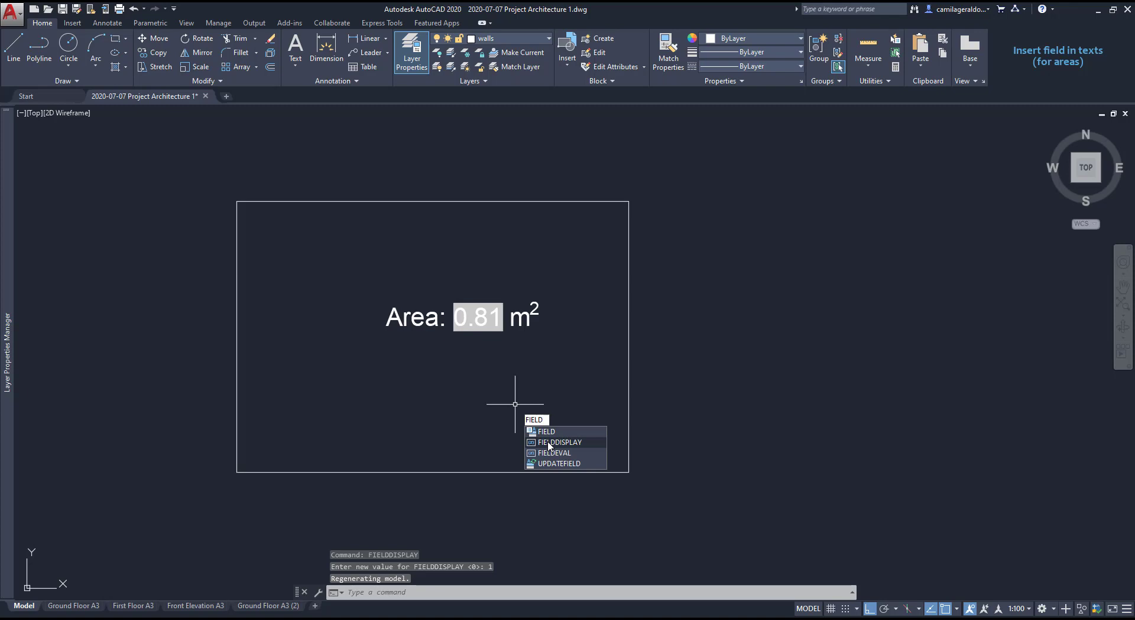
{"action": "left_click", "coordinate": [549, 444]}
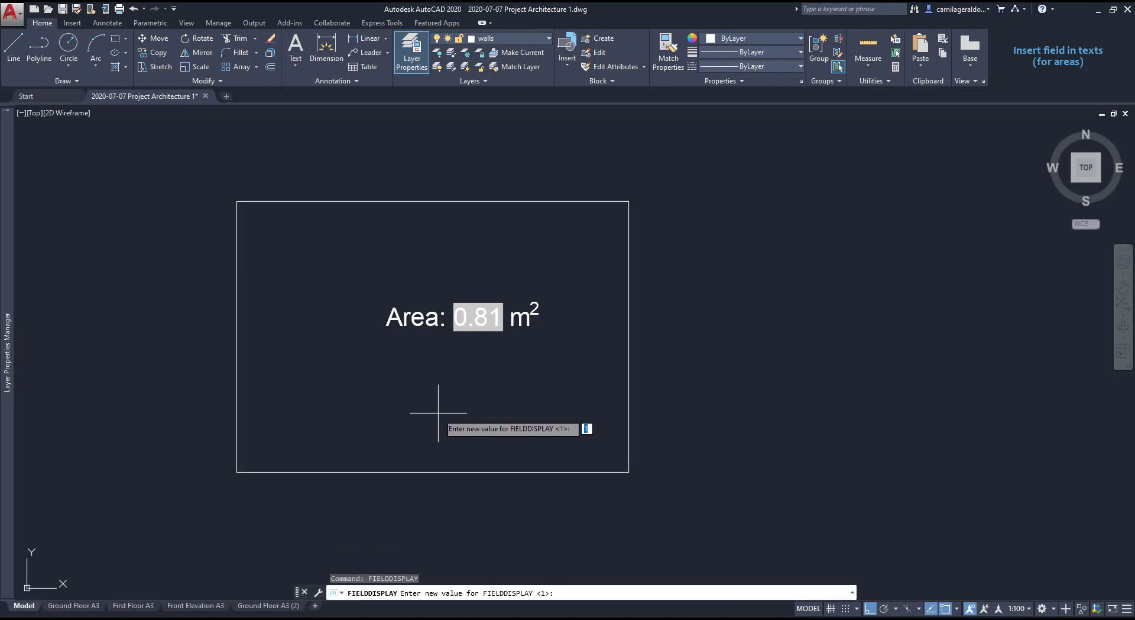
{"action": "type", "text": "0"}
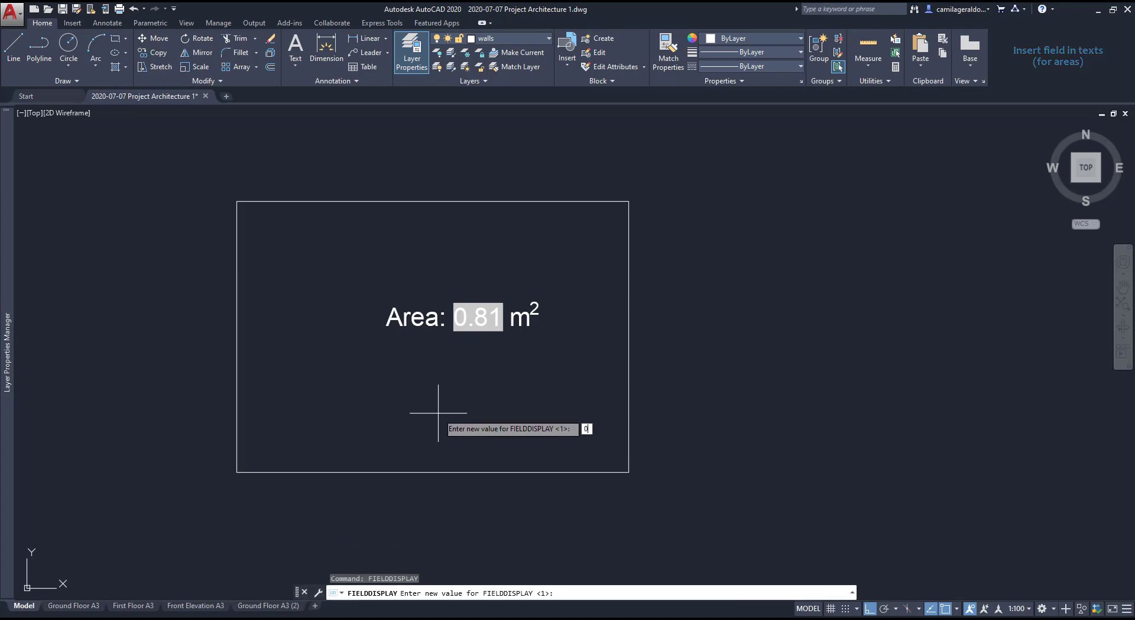
{"action": "key", "text": "Return"}
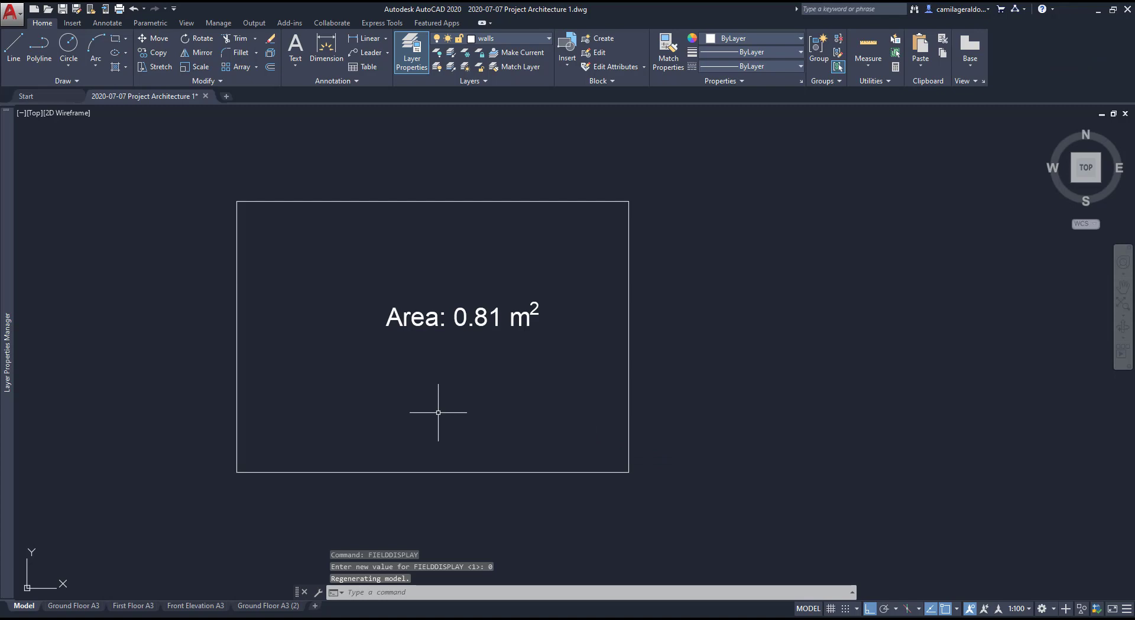